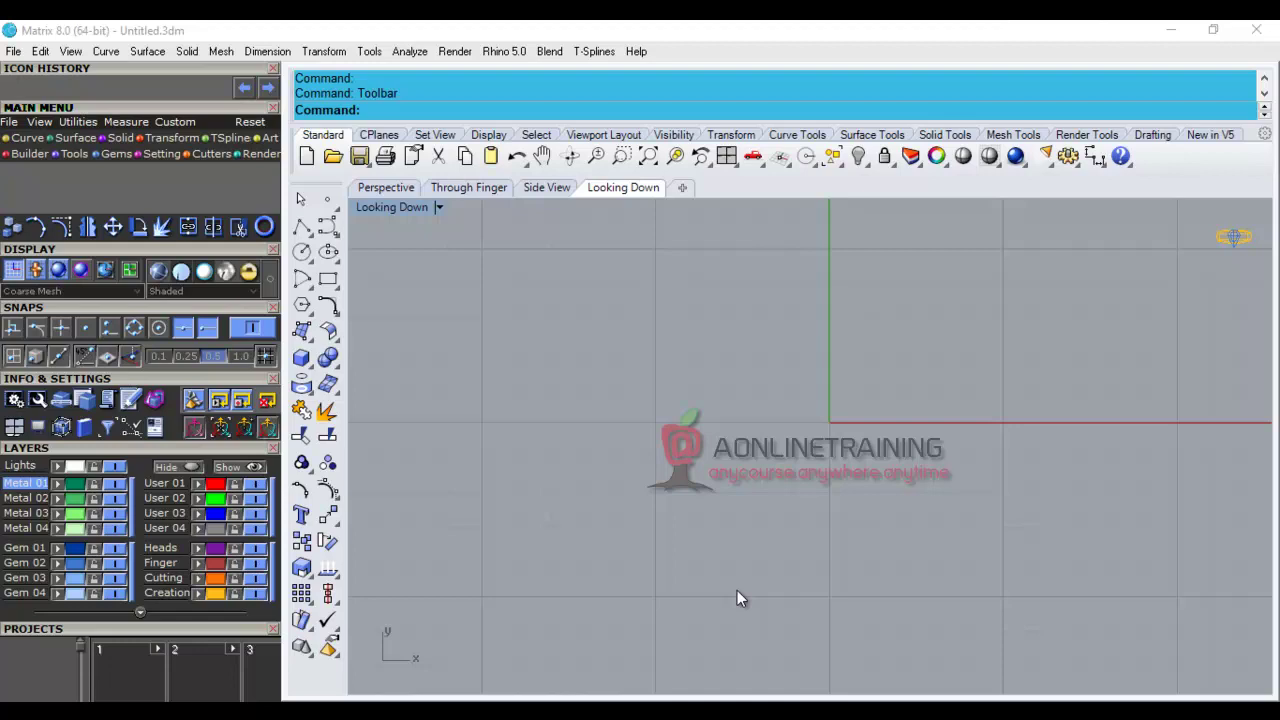
left_click(40, 51)
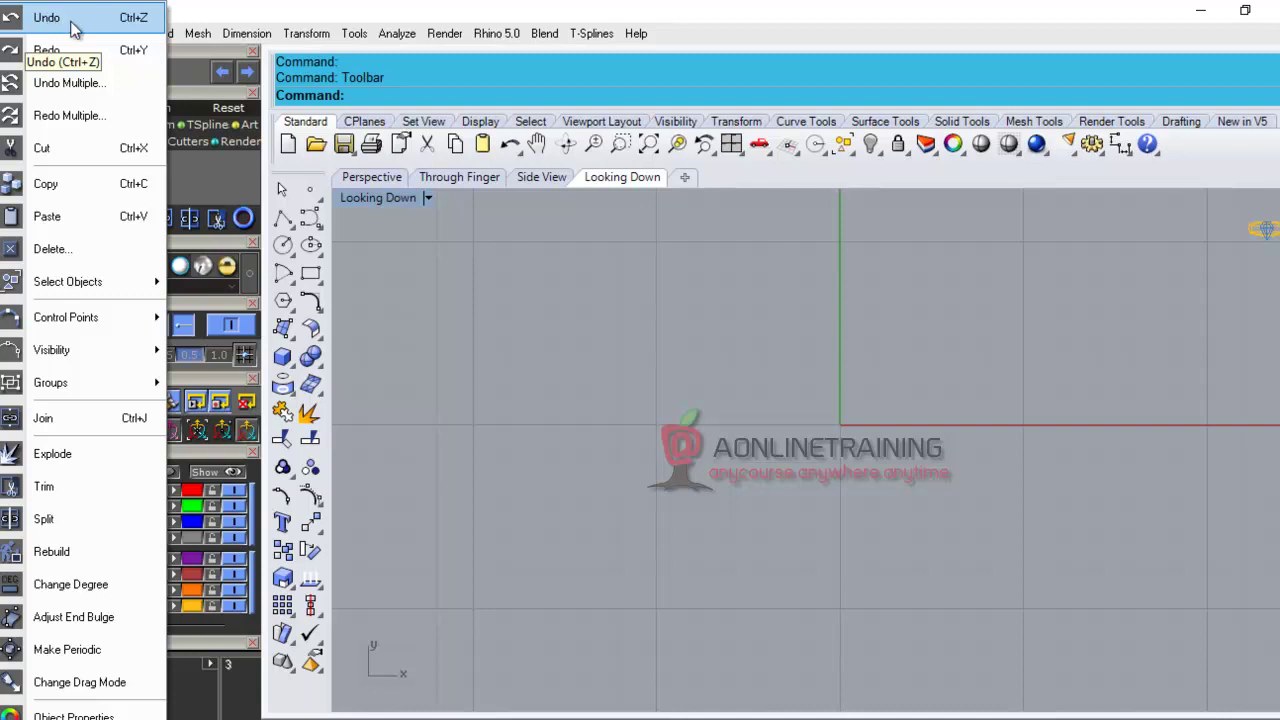
left_click(591, 371)
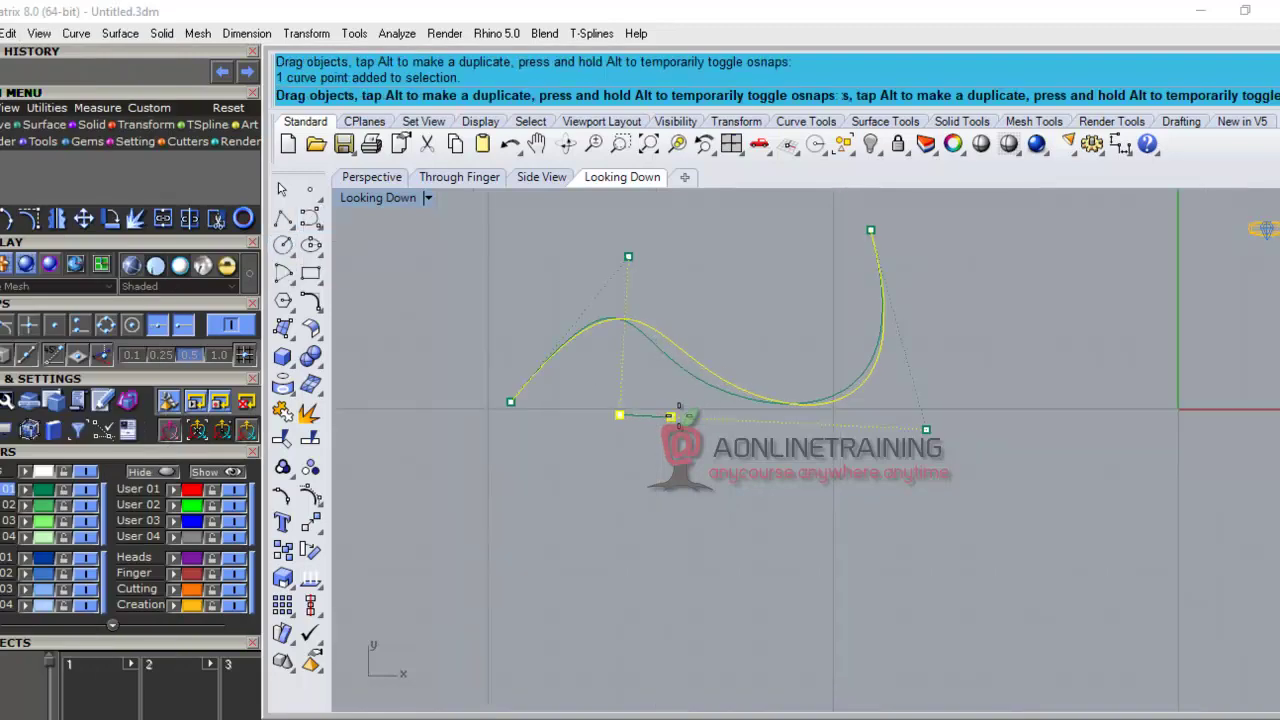
Reshape the wavy five-point curve by repositioning its three interior control points.
left_click_drag(679, 411, 686, 420)
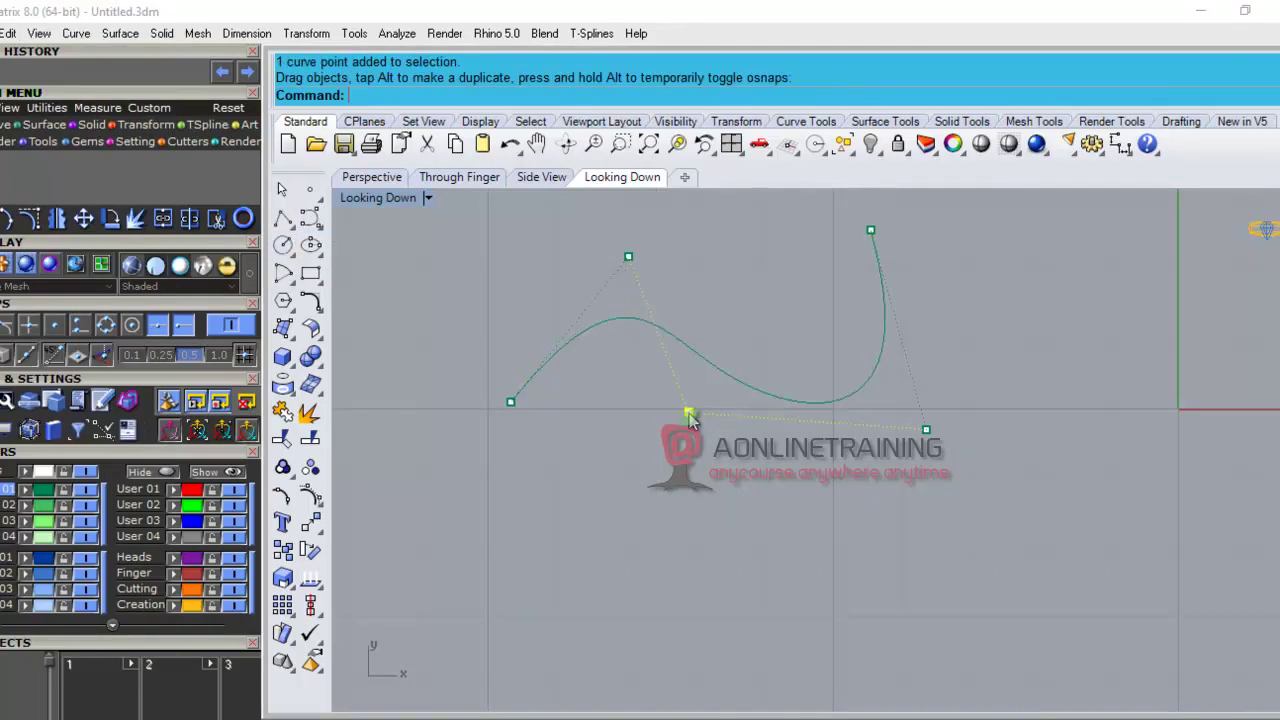
left_click(926, 430)
left_click_drag(930, 402, 945, 363)
left_click_drag(630, 262, 588, 260)
right_click_drag(683, 277, 608, 517)
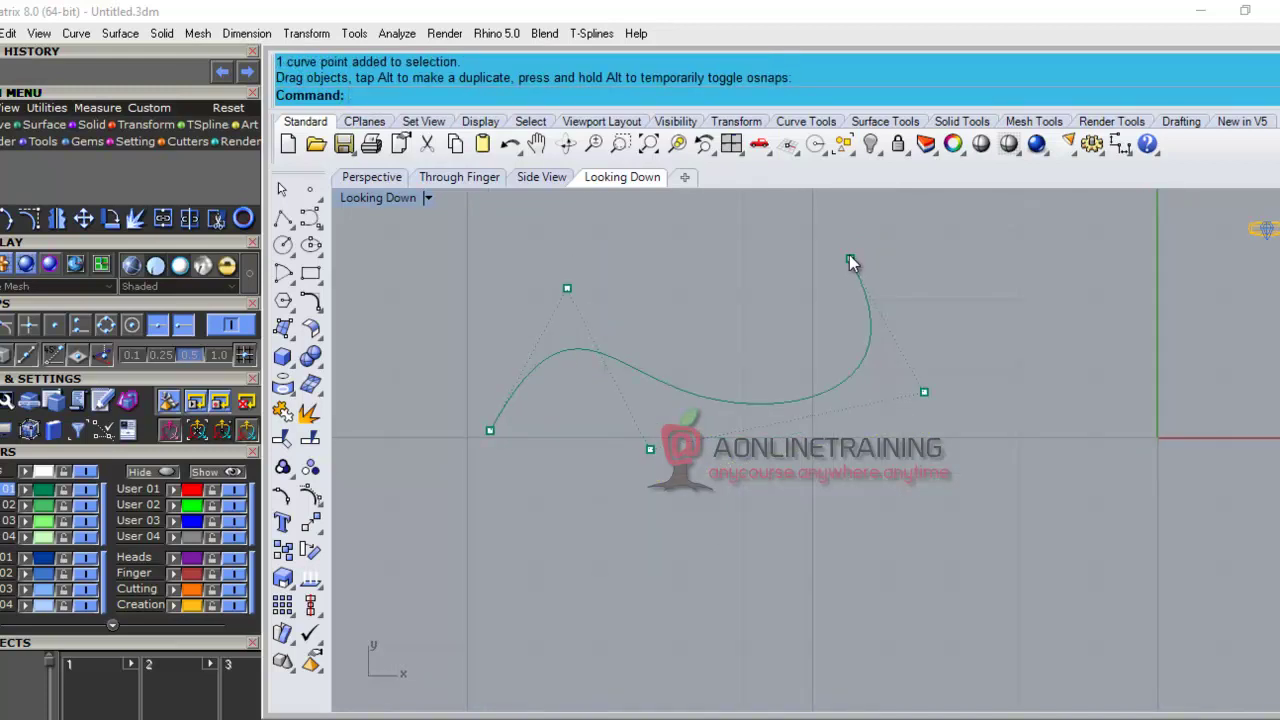
left_click(575, 312)
left_click_drag(575, 312, 568, 352)
Move the curve's lower middle control point up above the curve, and undo that move.
left_click(682, 478)
left_click_drag(682, 478, 770, 215)
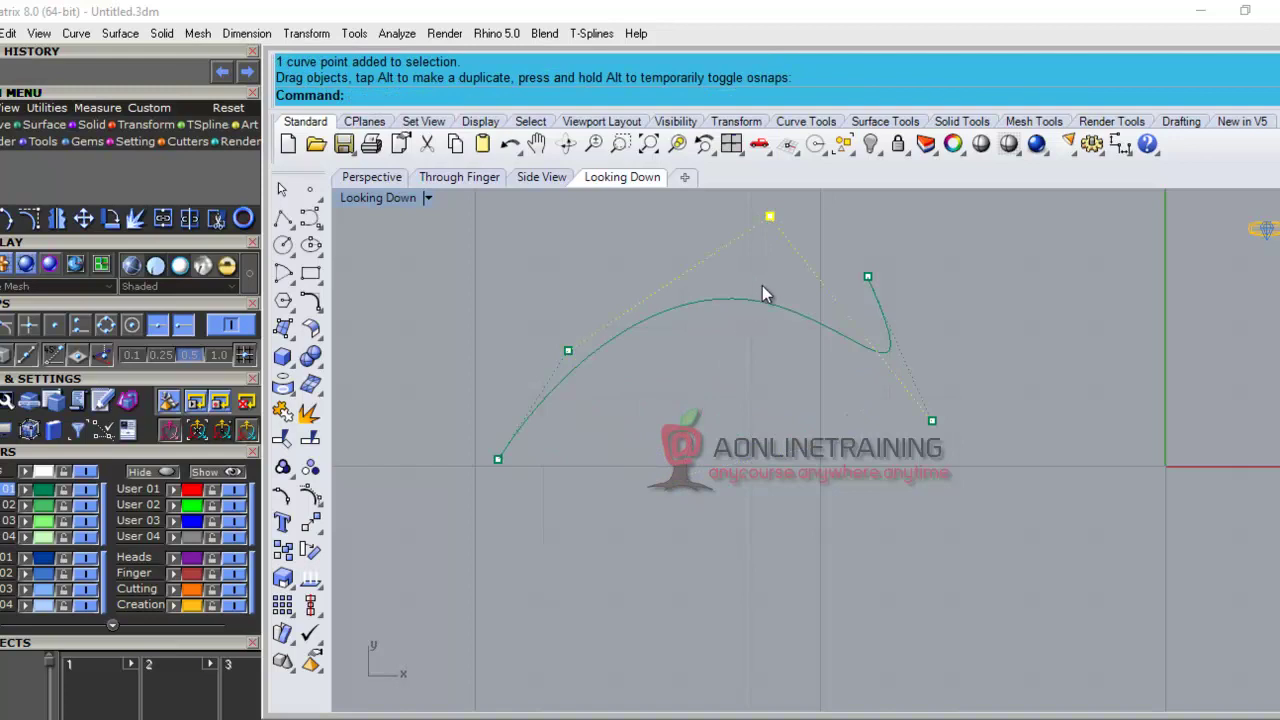
left_click(7, 33)
left_click(30, 17)
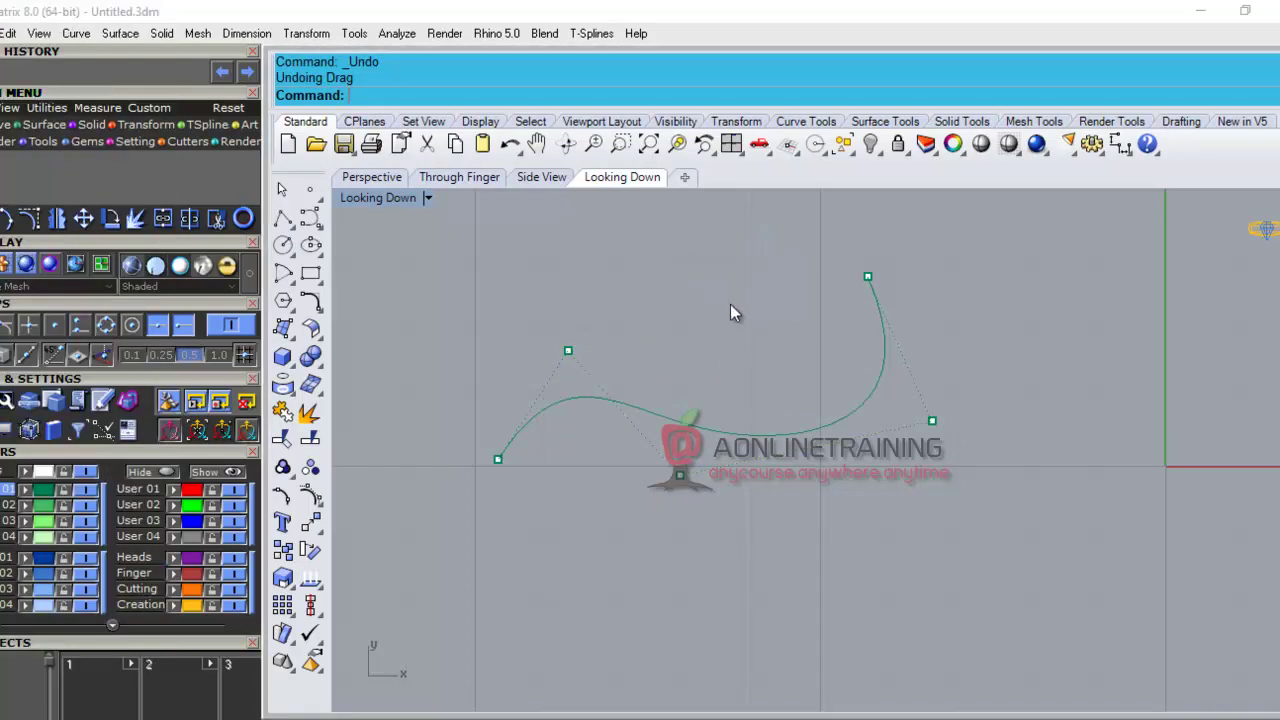
Tighten the curve's right-hand bend by shifting its upper end point and the neighbouring control point to the left.
mouse_move(800, 369)
right_mouse_down()
mouse_move(780, 371)
mouse_move(800, 369)
right_mouse_up()
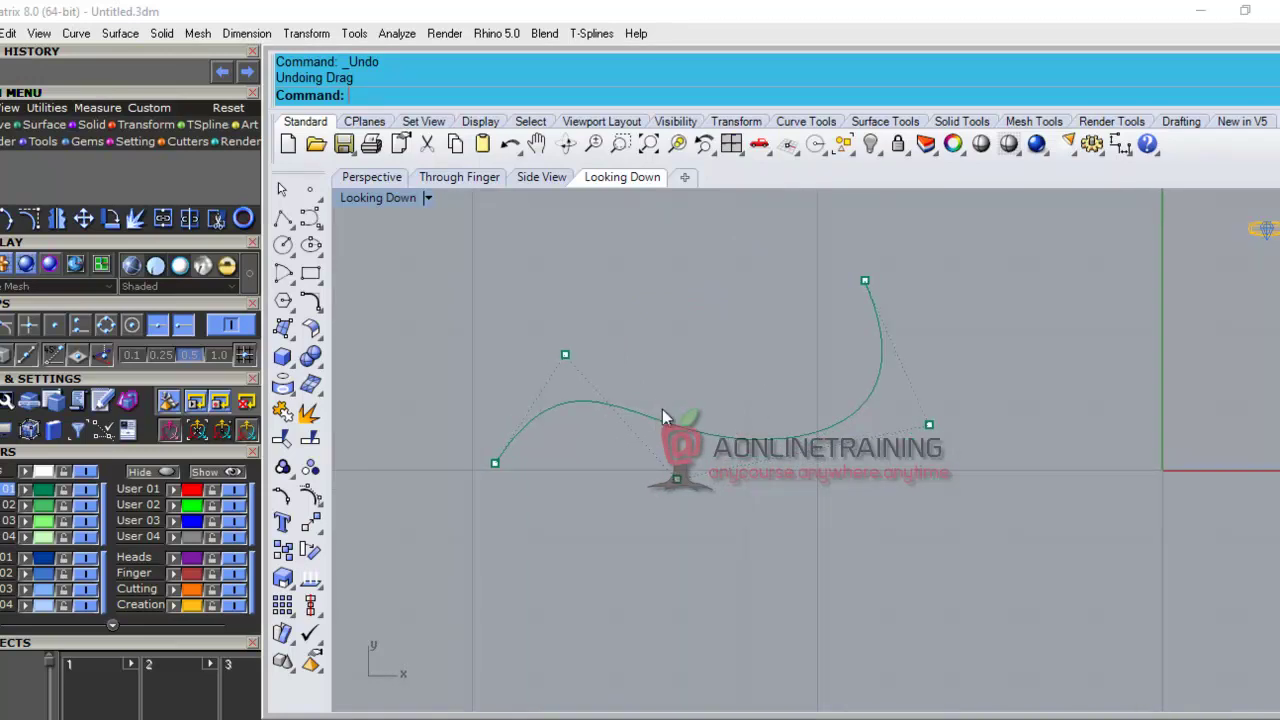
right_click_drag(802, 505, 735, 483)
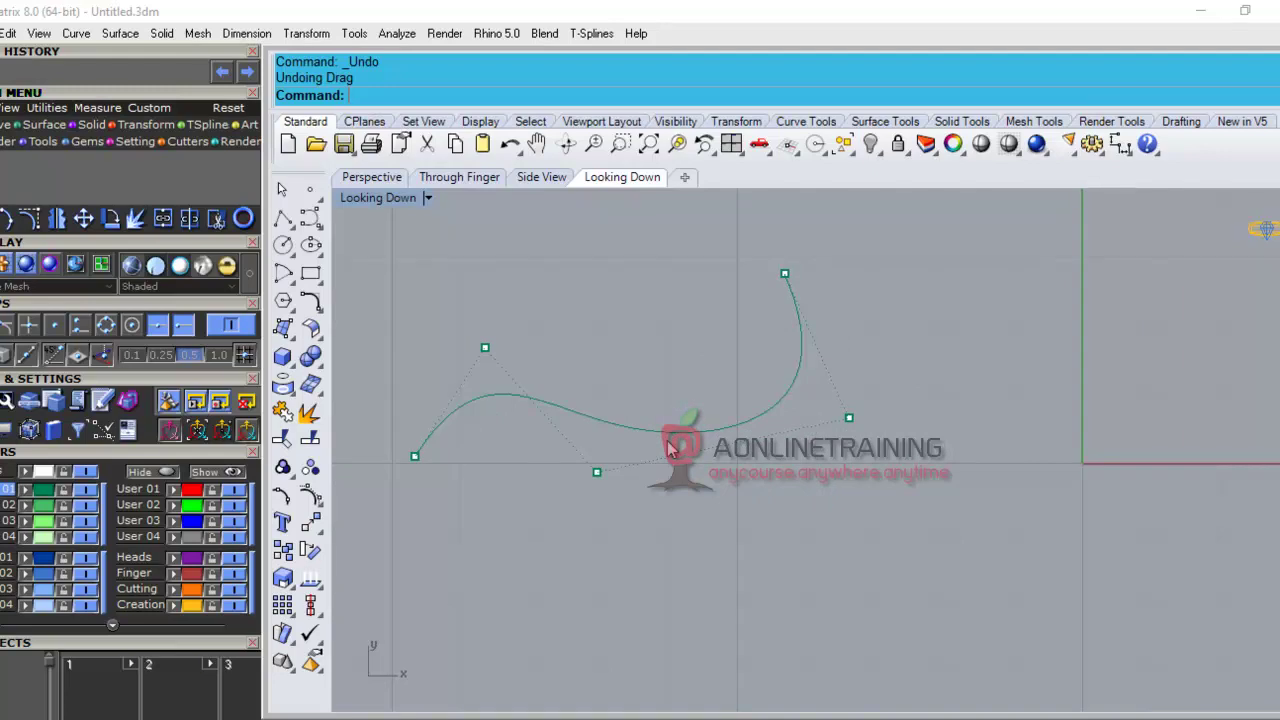
left_click_drag(785, 273, 749, 280)
left_click(708, 369)
left_click_drag(849, 418, 797, 403)
Try to redo the last undone change, and turn off the curve's control points.
middle_click(17, 57)
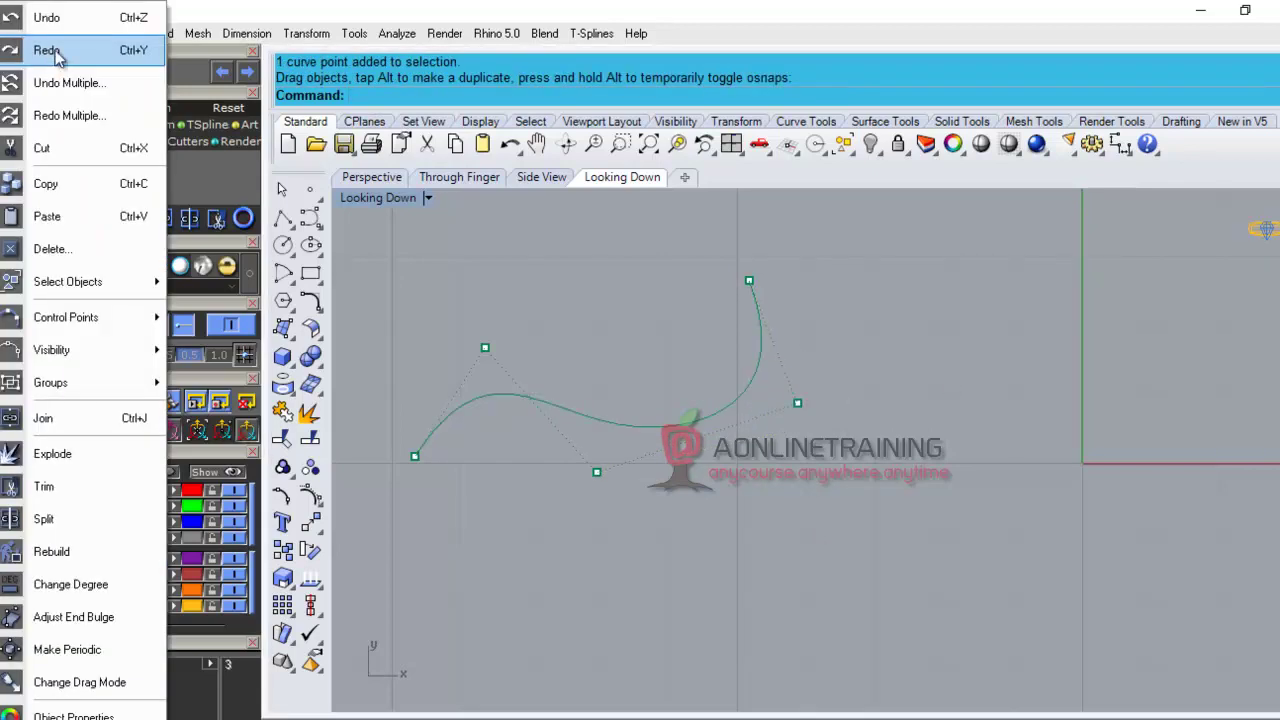
left_click(55, 56)
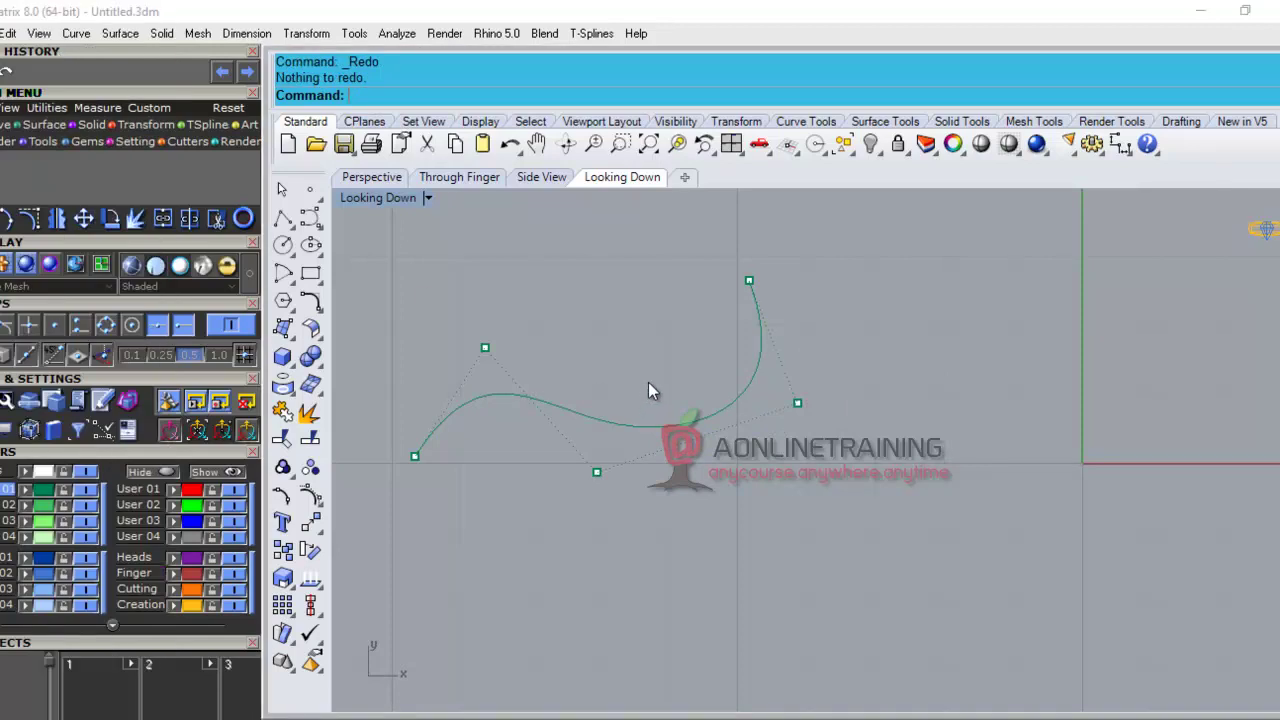
right_click_drag(601, 430, 790, 402)
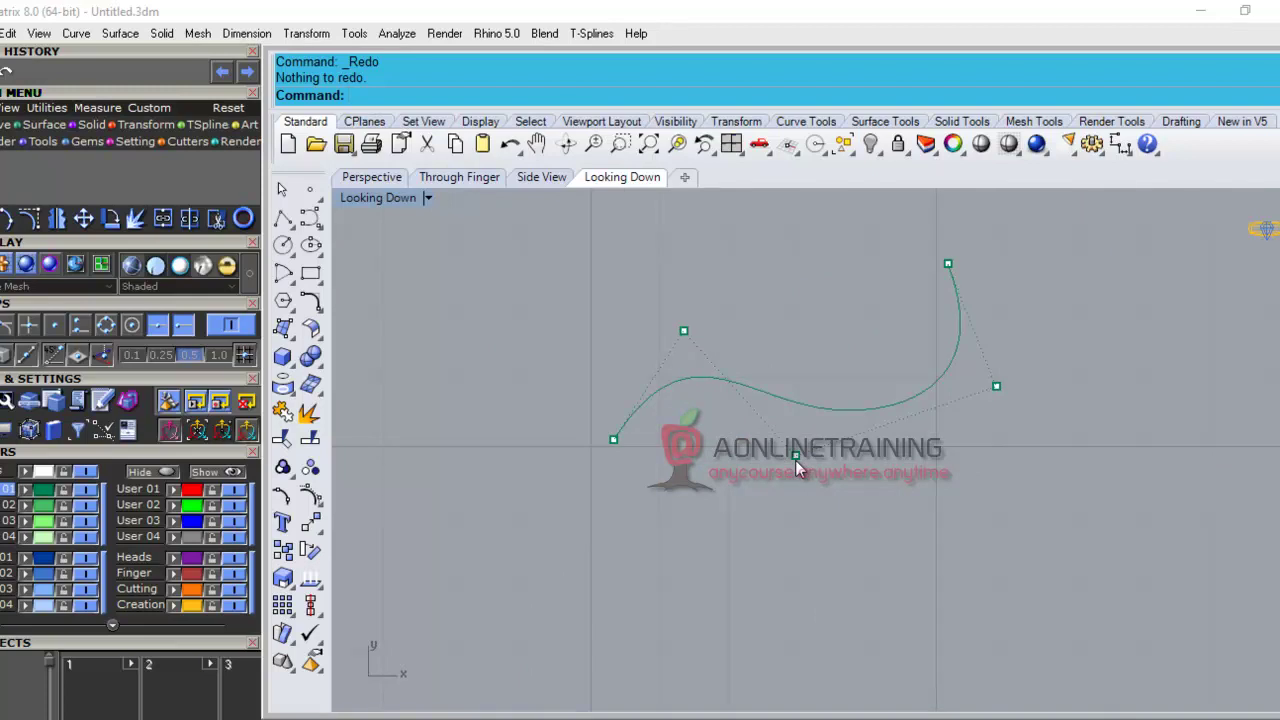
left_click(7, 33)
key("Escape")
key("Escape")
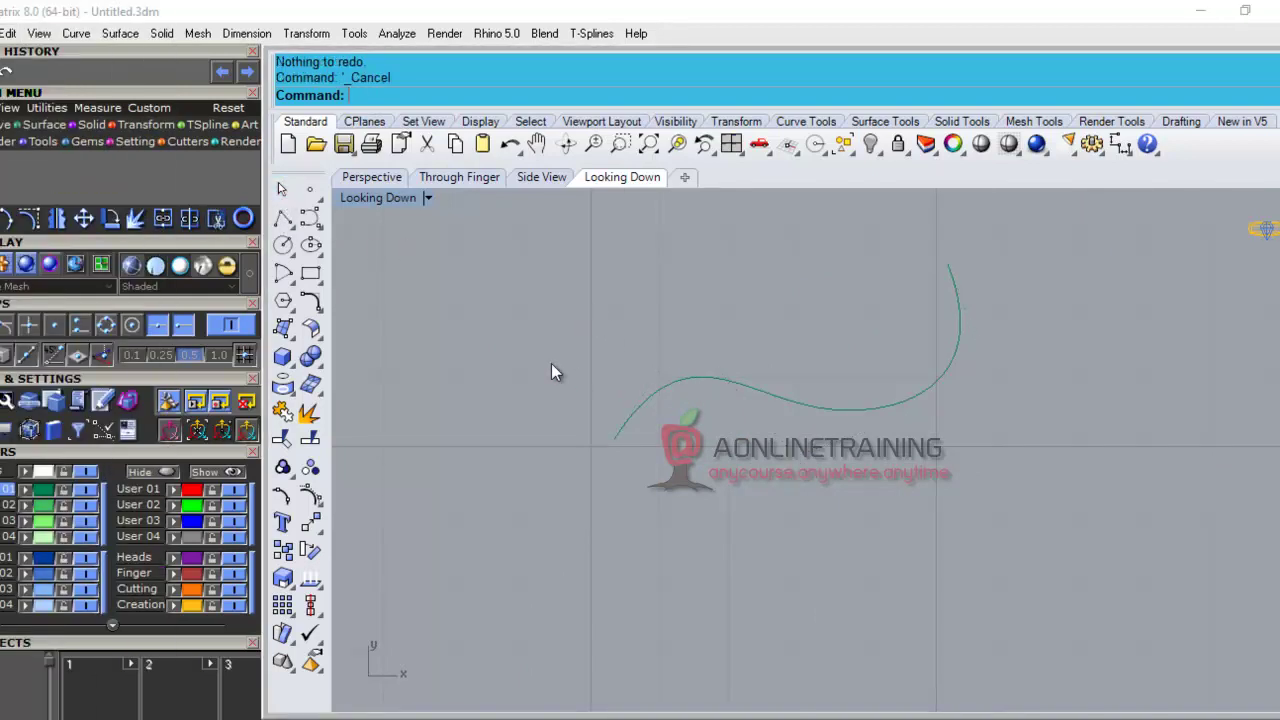
Cut the wavy curve from the model to the clipboard.
left_click(659, 394)
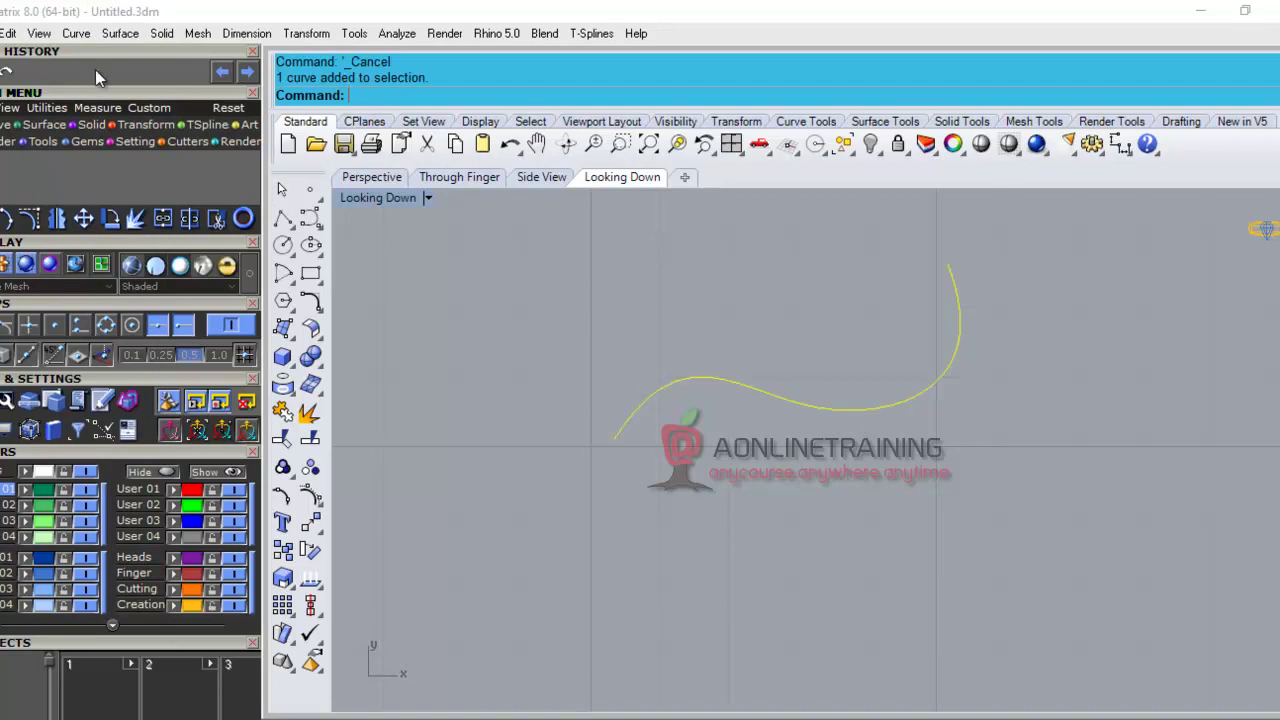
left_click(7, 33)
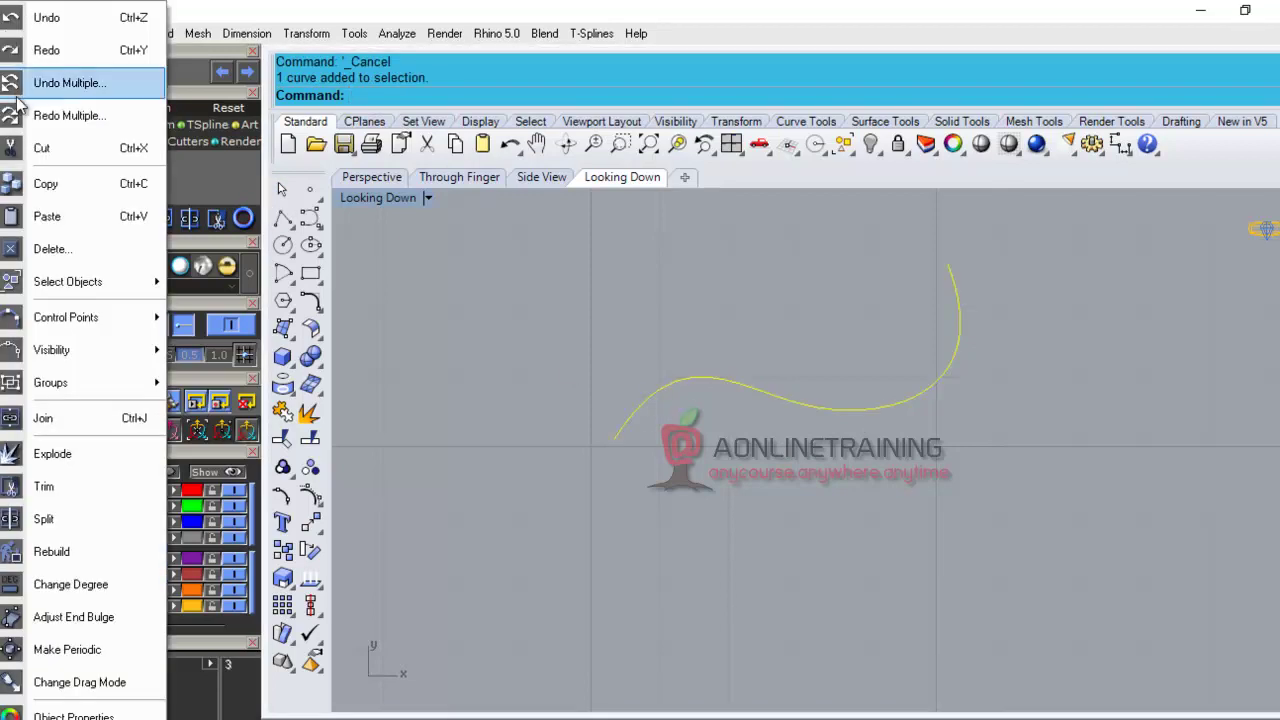
left_click(40, 150)
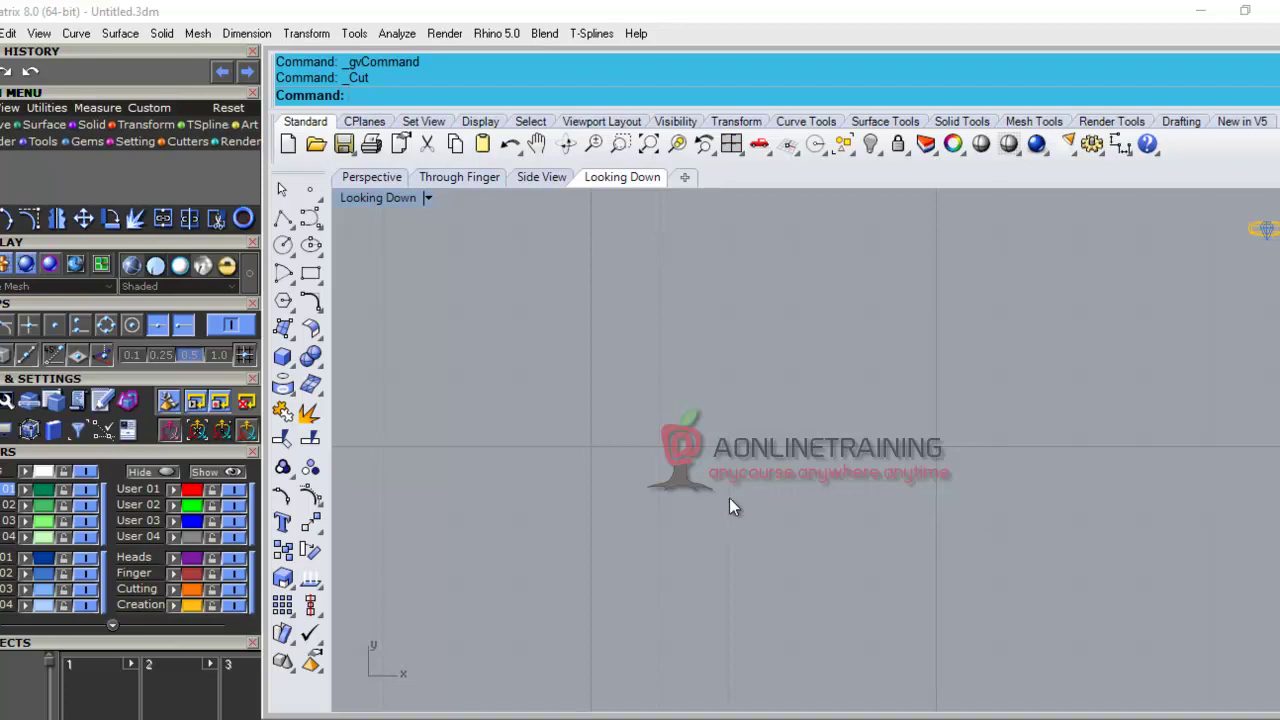
Draw a circle in the Looking Down view and copy it to the clipboard.
left_click(7, 33)
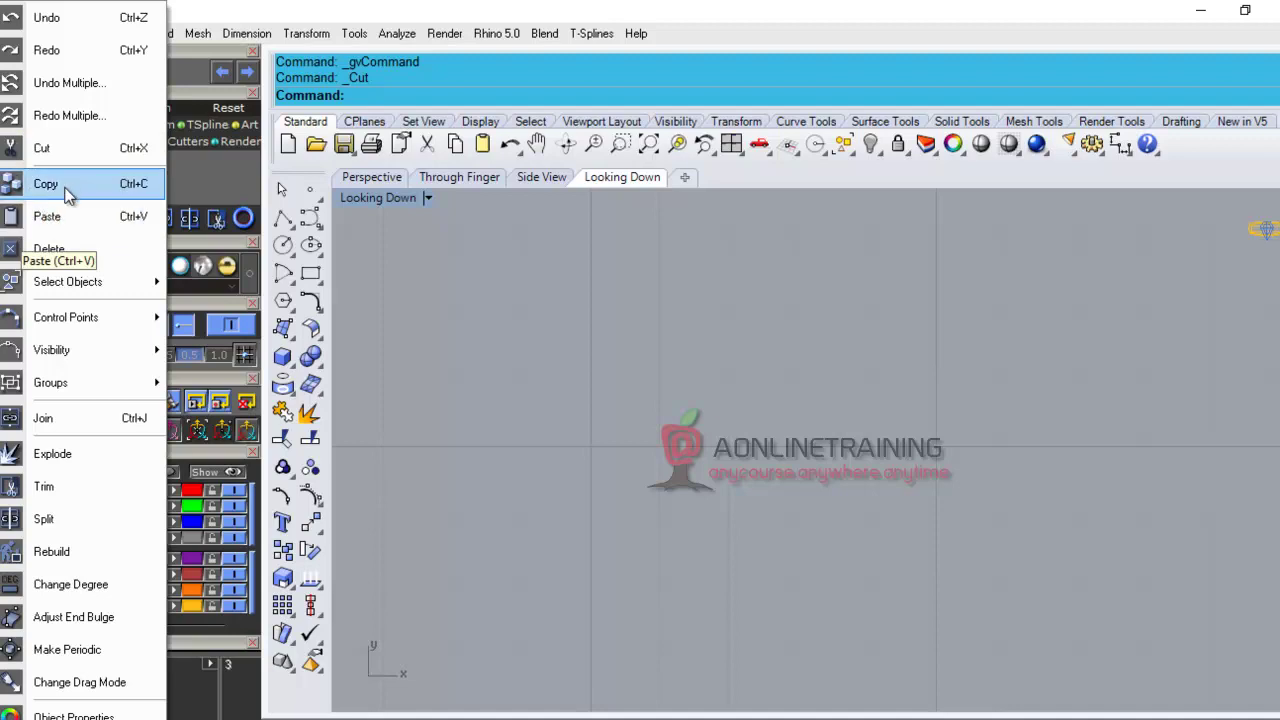
left_click(523, 343)
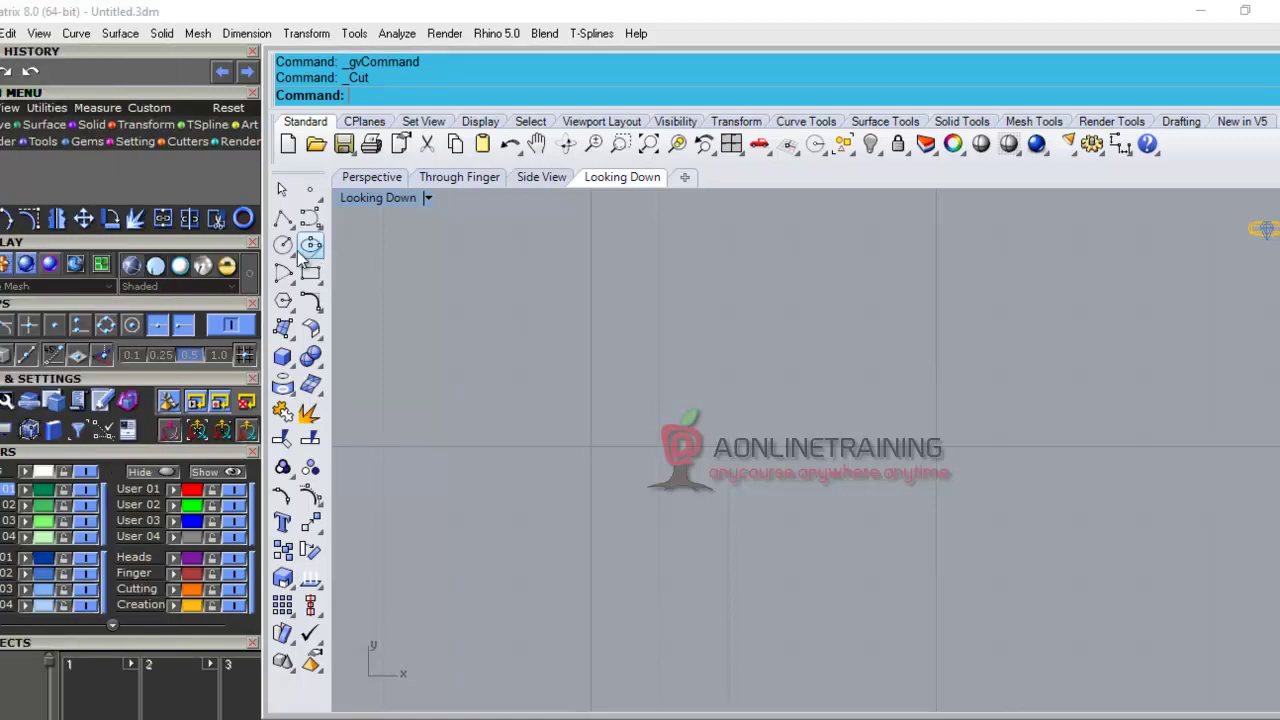
left_click(285, 244)
left_click(704, 426)
left_click(704, 426)
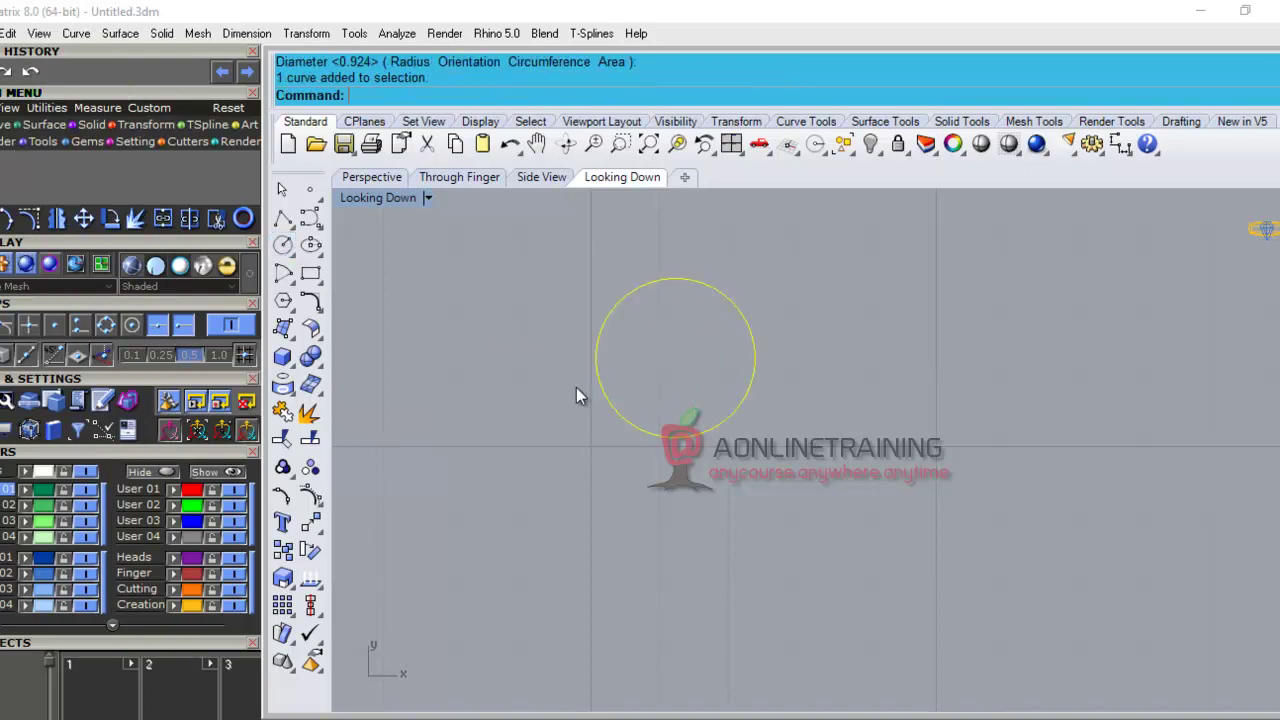
left_click(10, 35)
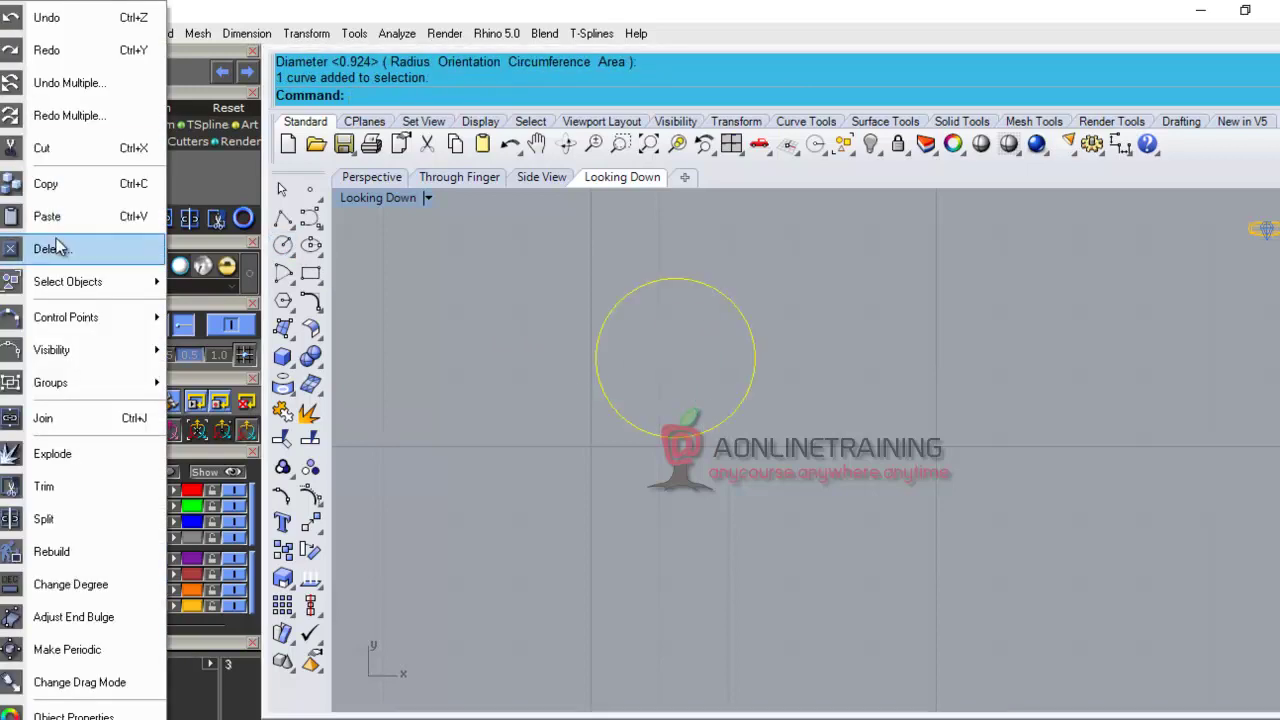
left_click(49, 178)
Select the circle again and delete it.
left_click(730, 350)
left_click(755, 357)
left_click(8, 33)
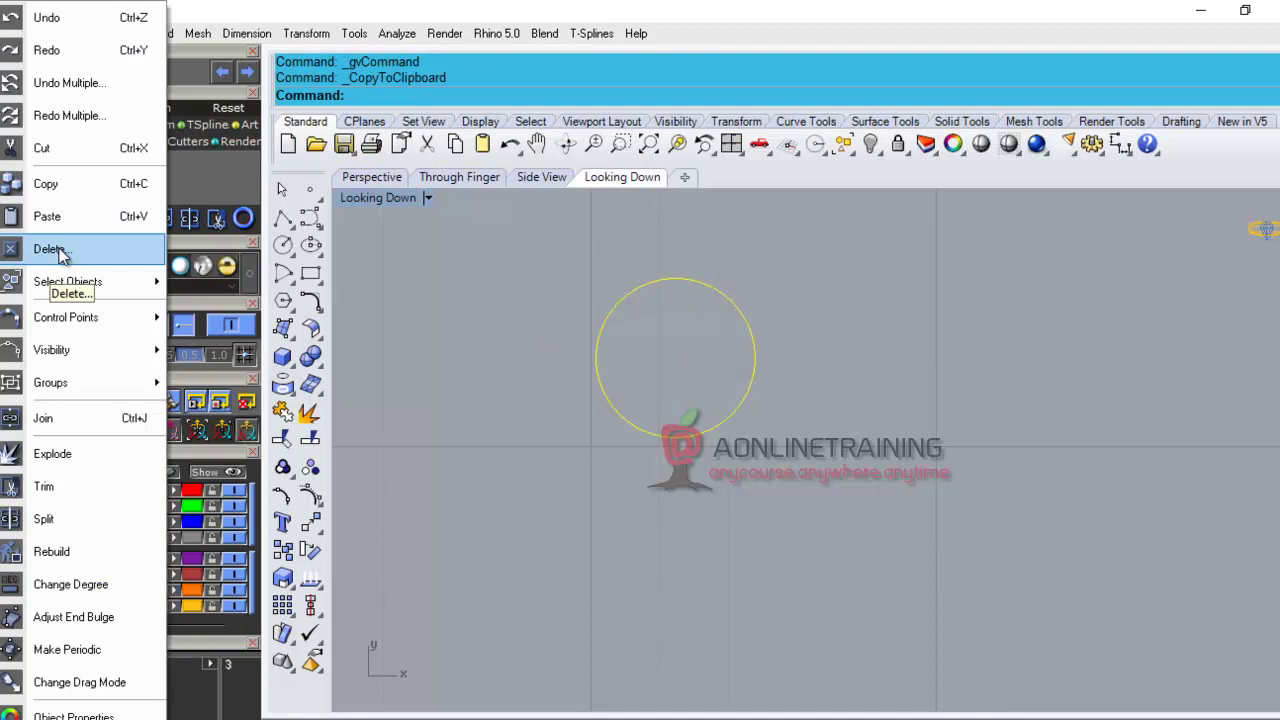
left_click(50, 249)
left_click(25, 33)
mouse_move(108, 284)
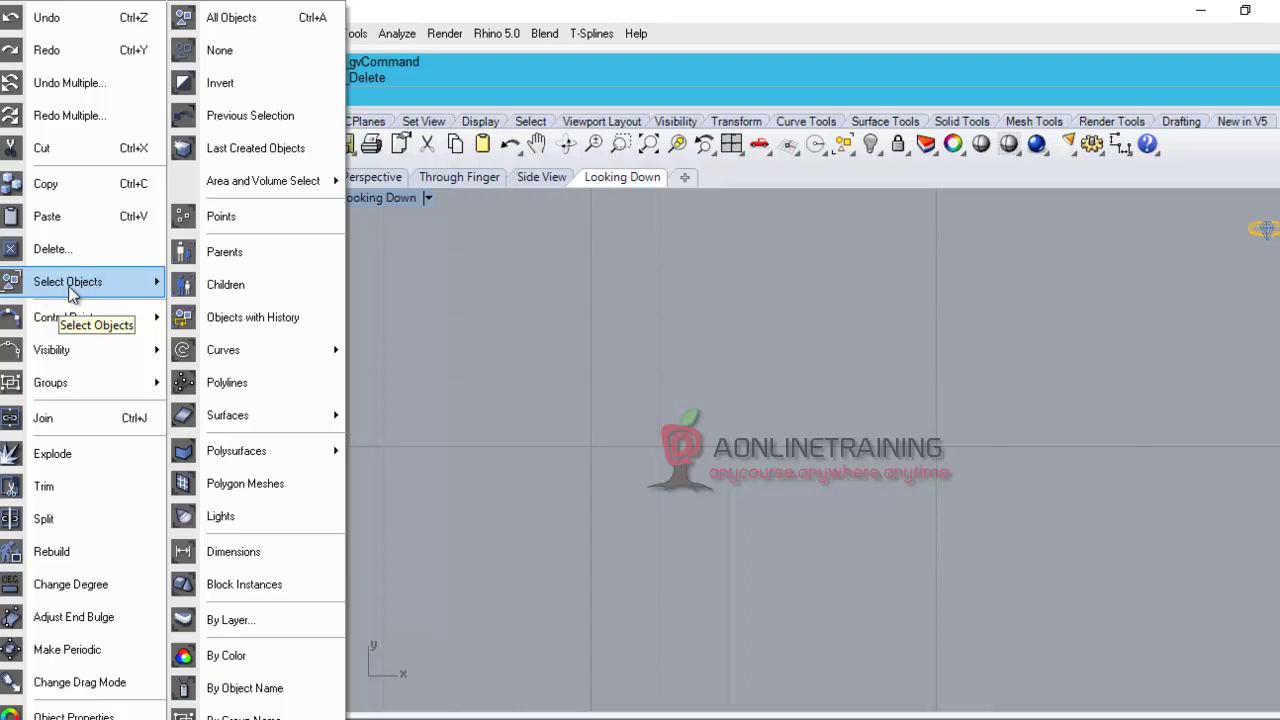
mouse_move(83, 327)
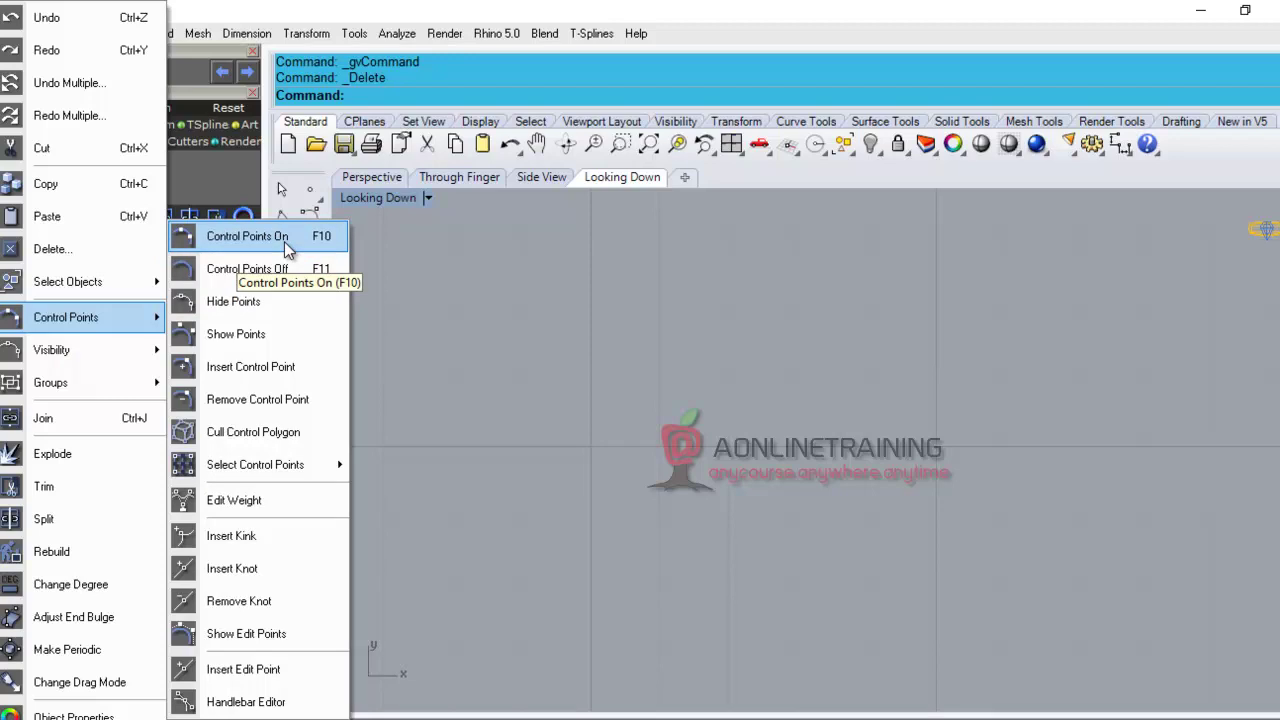
left_click(386, 280)
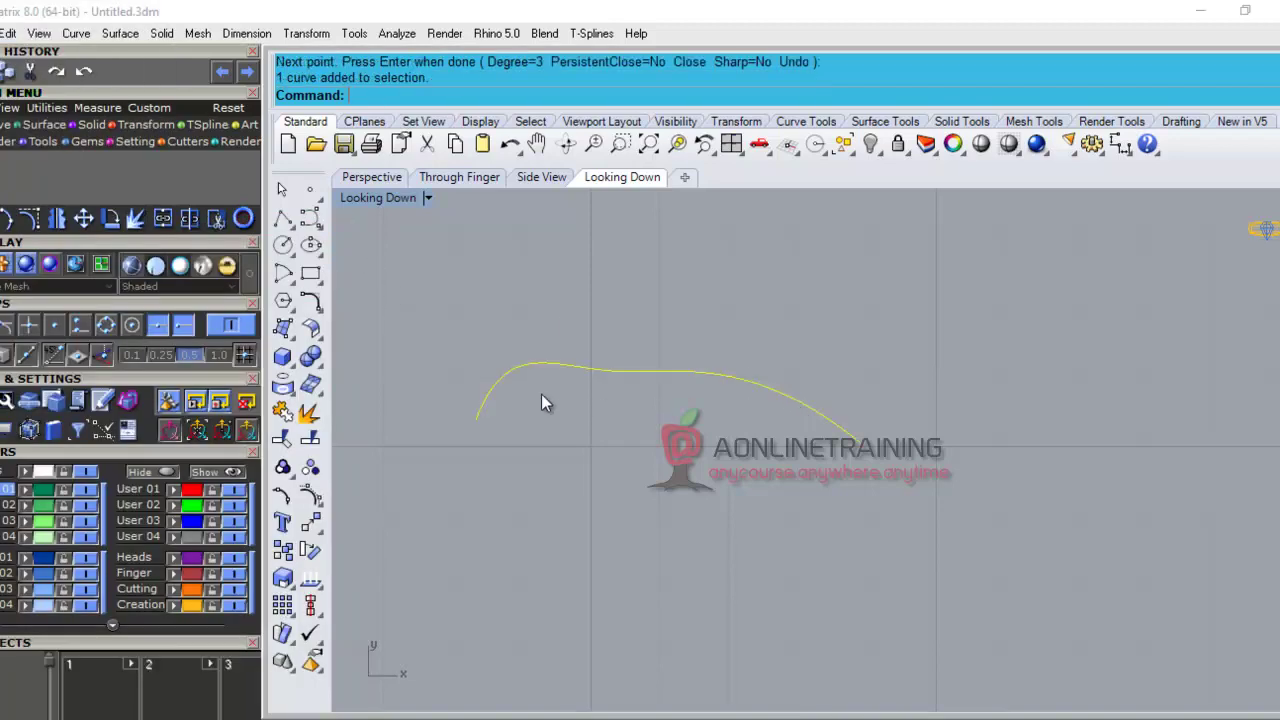
Turn on the control points of the new freeform curve.
left_click(619, 427)
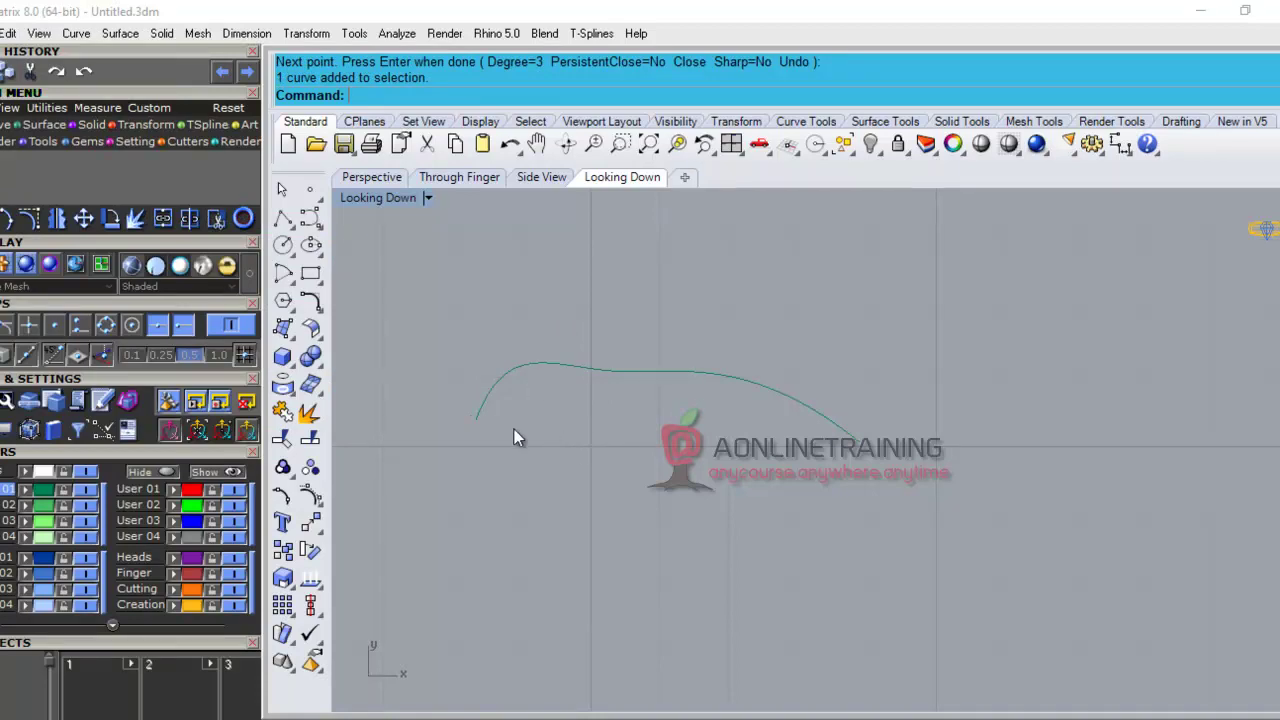
left_click(612, 371)
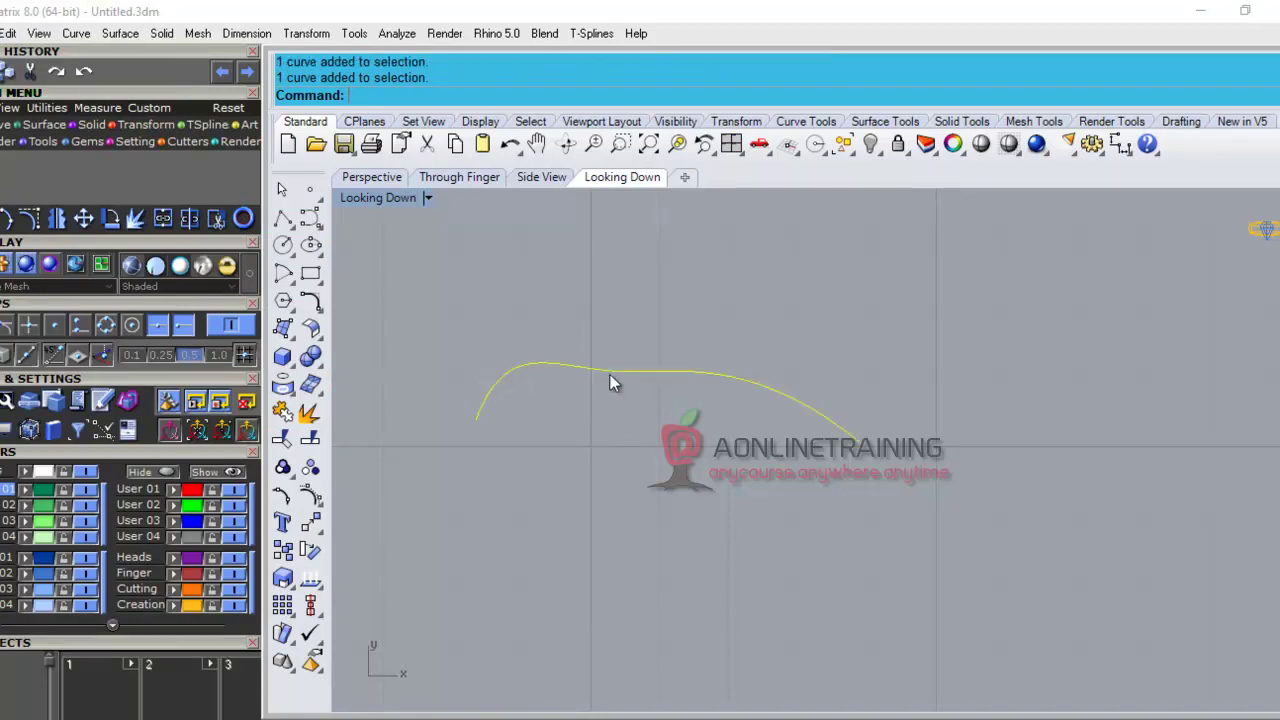
left_click(10, 33)
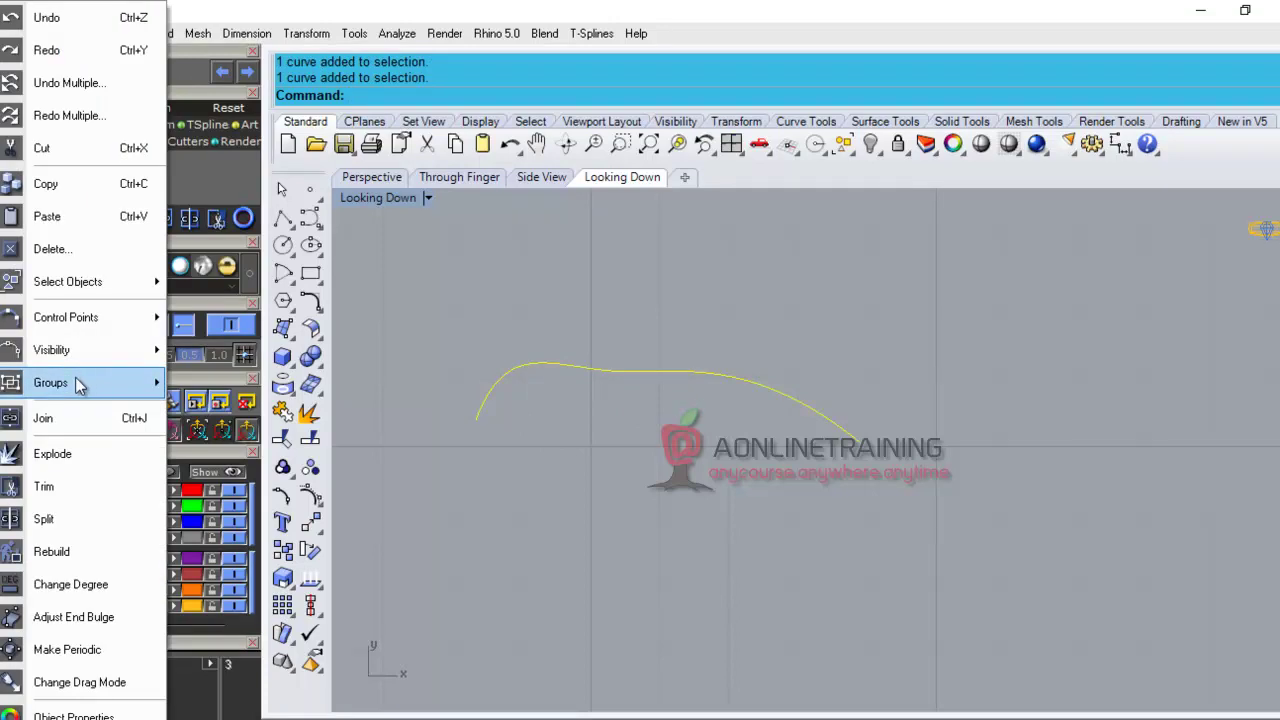
mouse_move(65, 316)
left_click(230, 234)
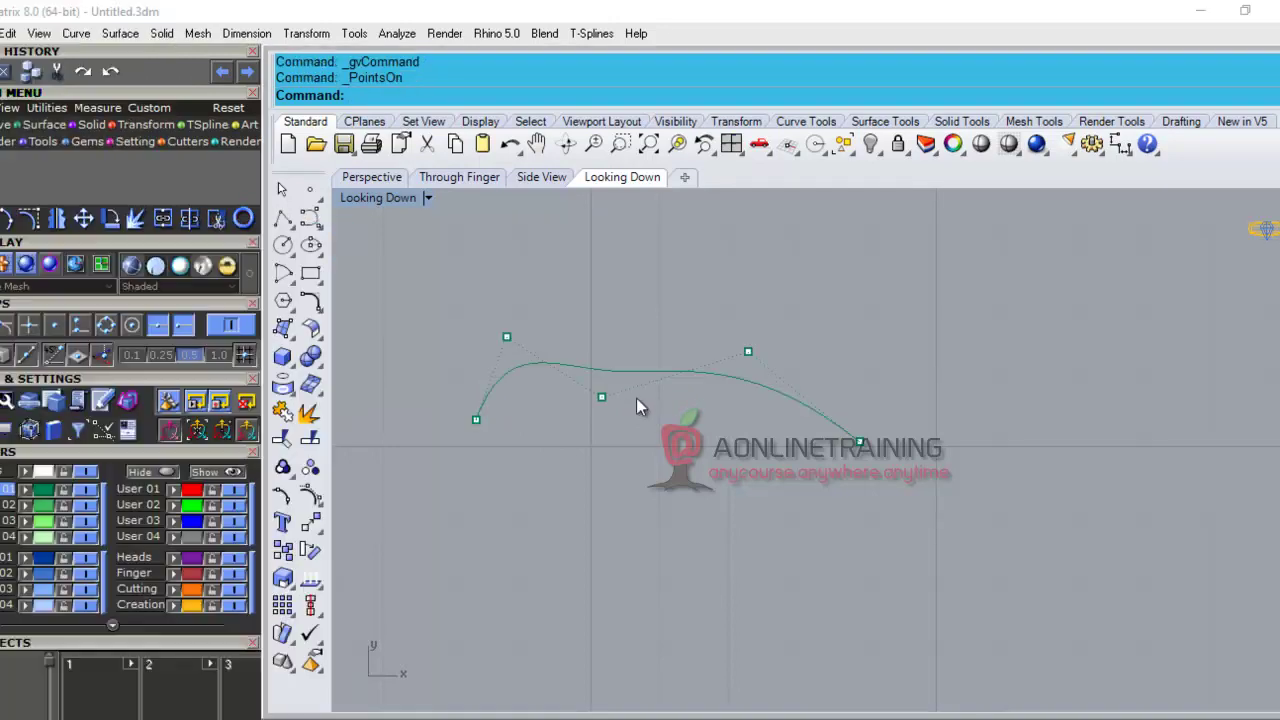
Move the curve's third control point down and its fourth one up and outward, and turn the points off.
left_click_drag(601, 397, 590, 475)
left_click_drag(748, 351, 881, 312)
key("Escape")
Select the reshaped curve and hide it.
left_click(10, 33)
mouse_move(51, 350)
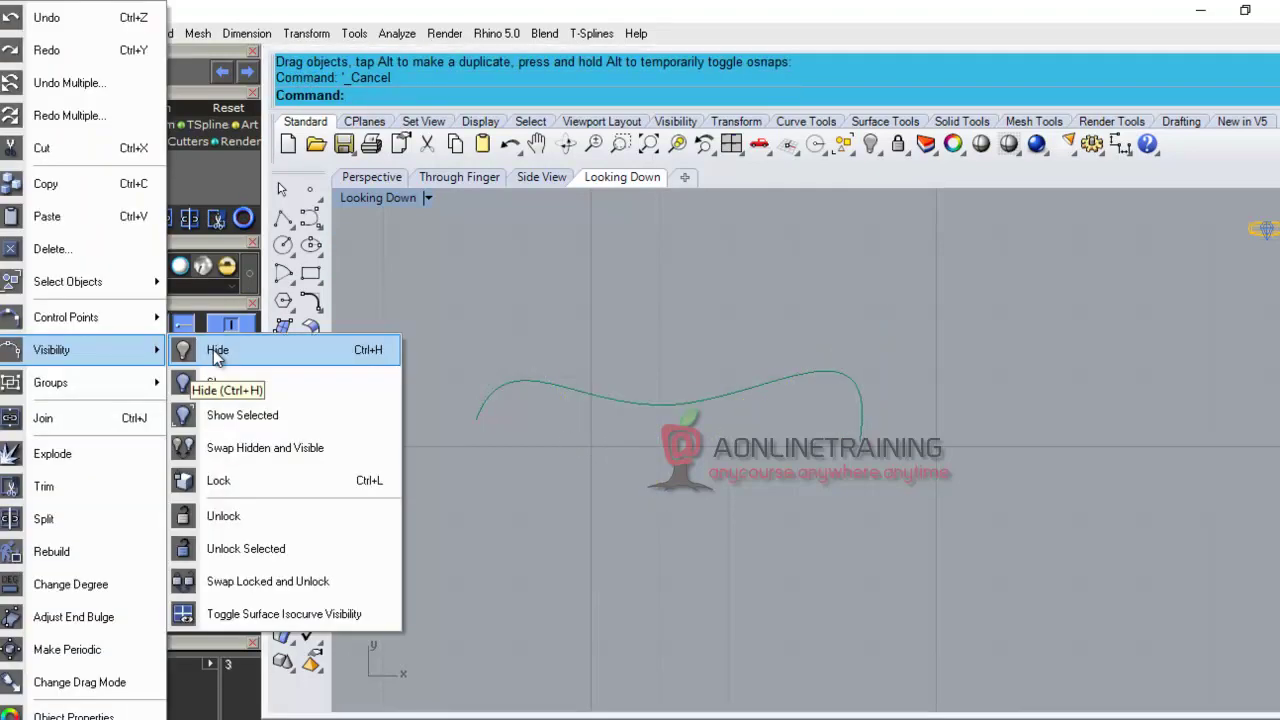
left_click(614, 316)
left_click(609, 400)
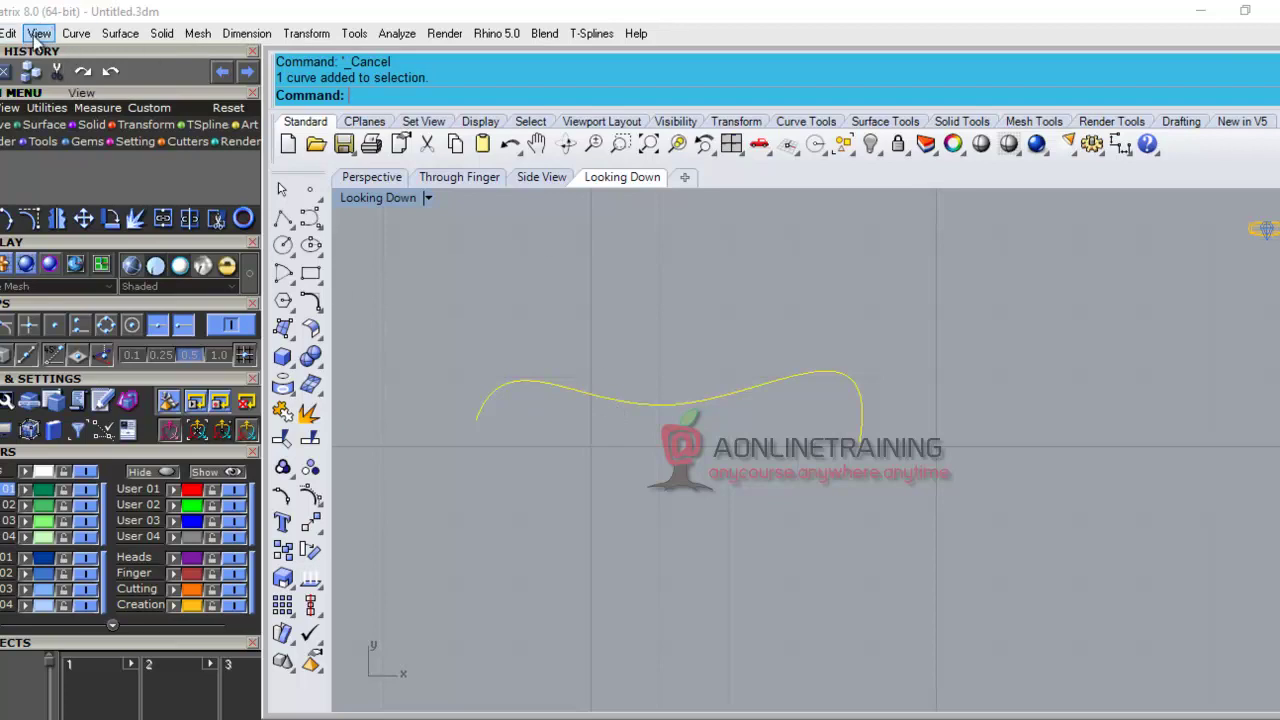
left_click(715, 457)
left_click(670, 405)
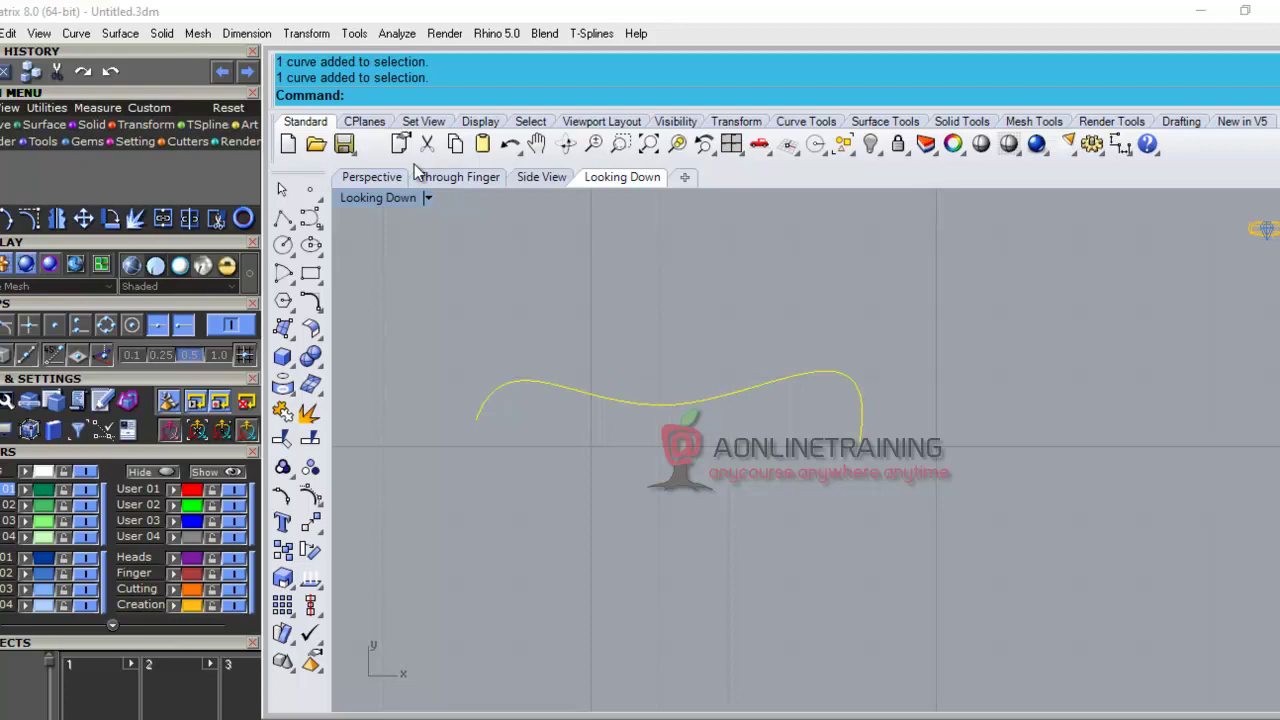
left_click(10, 33)
mouse_move(100, 334)
left_click(240, 354)
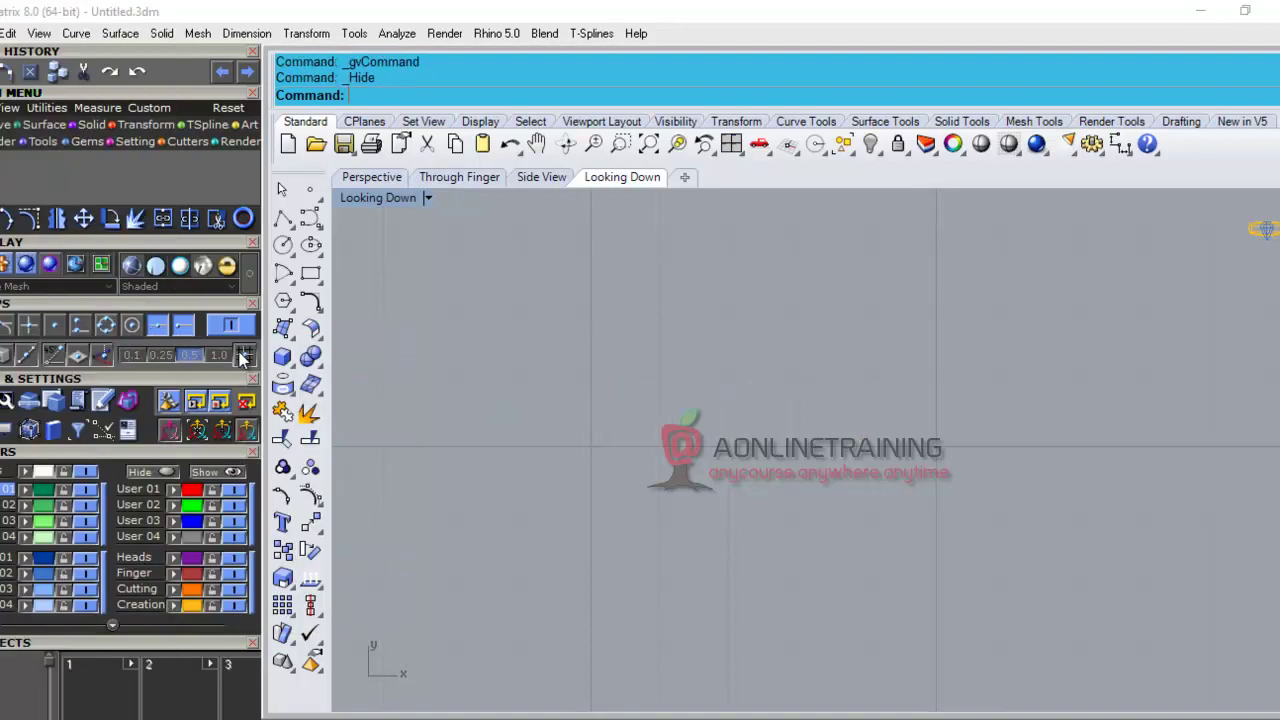
Show the hidden curve again.
left_click(10, 33)
left_click(264, 386)
left_click(10, 33)
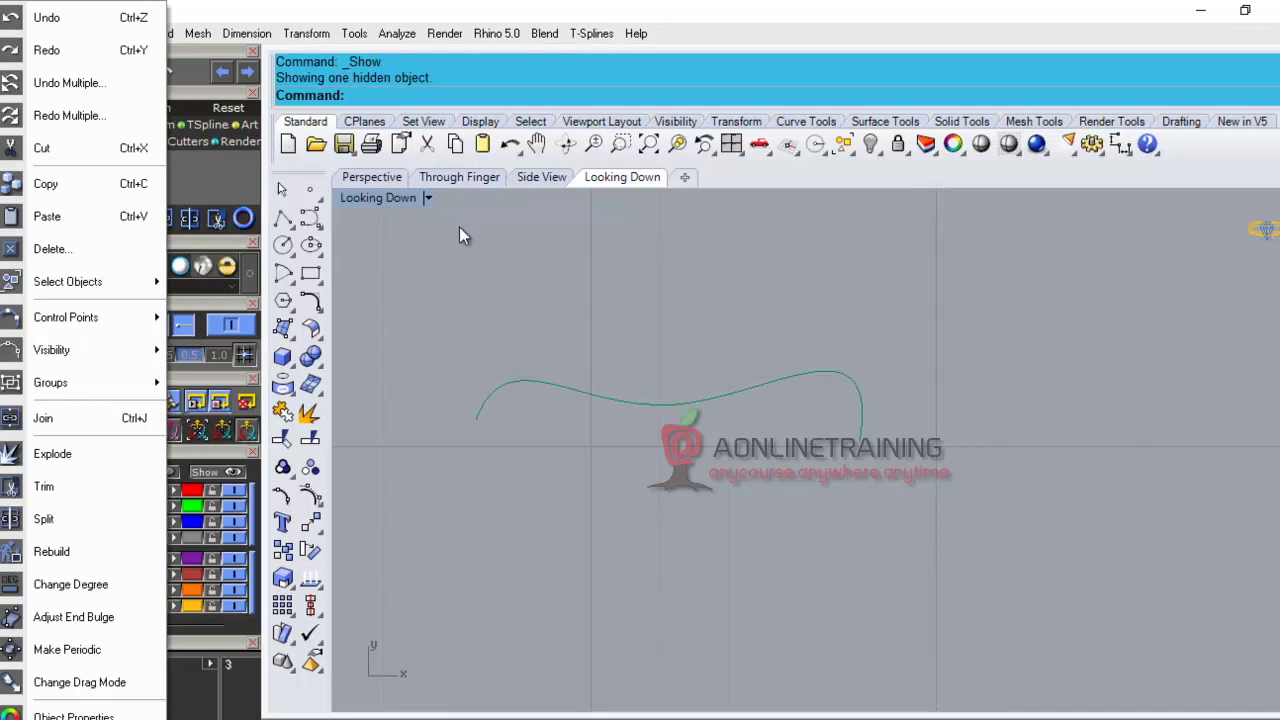
left_click(695, 389)
Move the whole curve to the right, closer to the green vertical axis, and deselect it.
right_click_drag(859, 389, 691, 378)
left_click_drag(621, 460, 621, 460)
scroll(621, 460, "down", 2)
left_click_drag(430, 400, 626, 380)
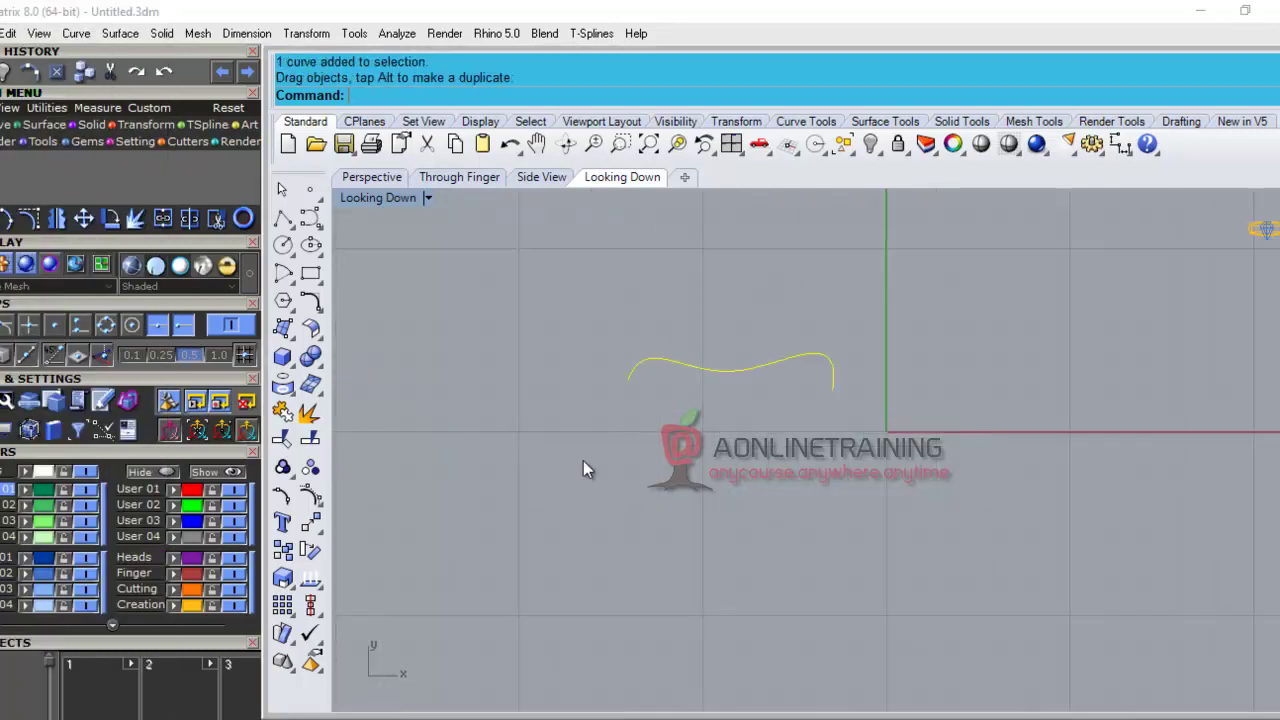
right_click_drag(935, 502, 709, 435)
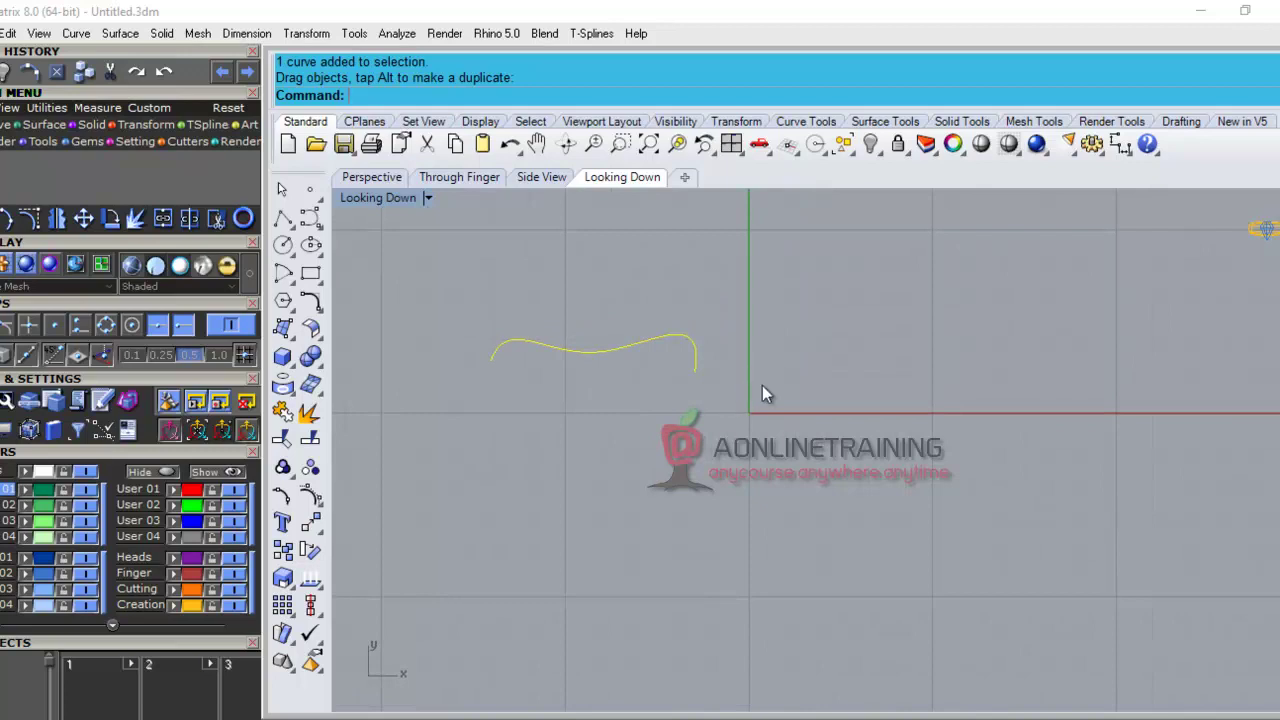
left_click(695, 440)
scroll(729, 409, "up", 2)
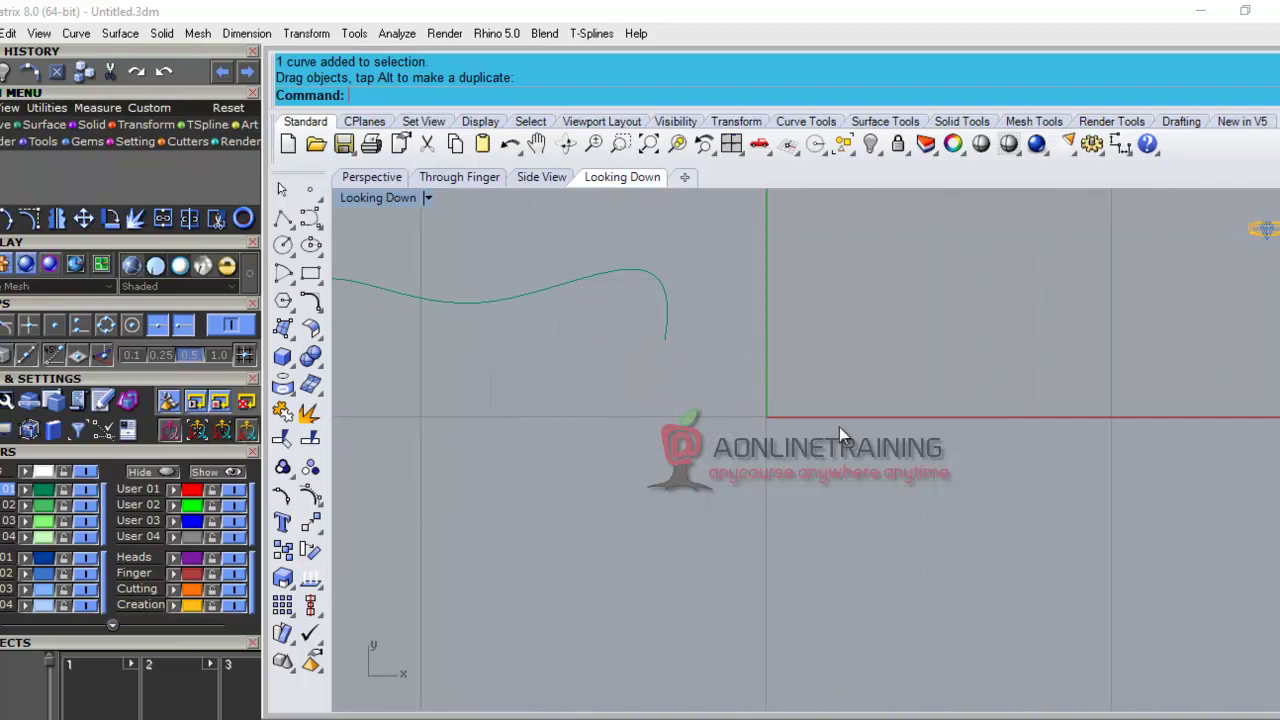
left_click(666, 336)
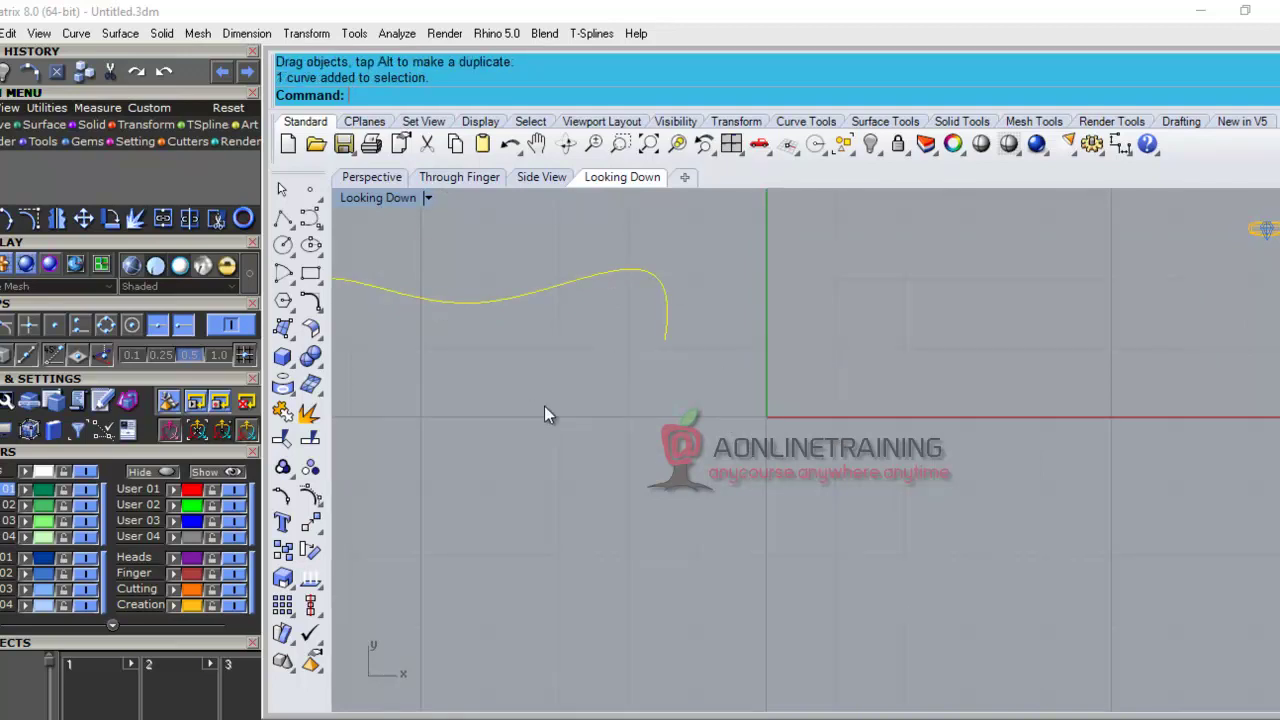
left_click(10, 35)
mouse_move(83, 384)
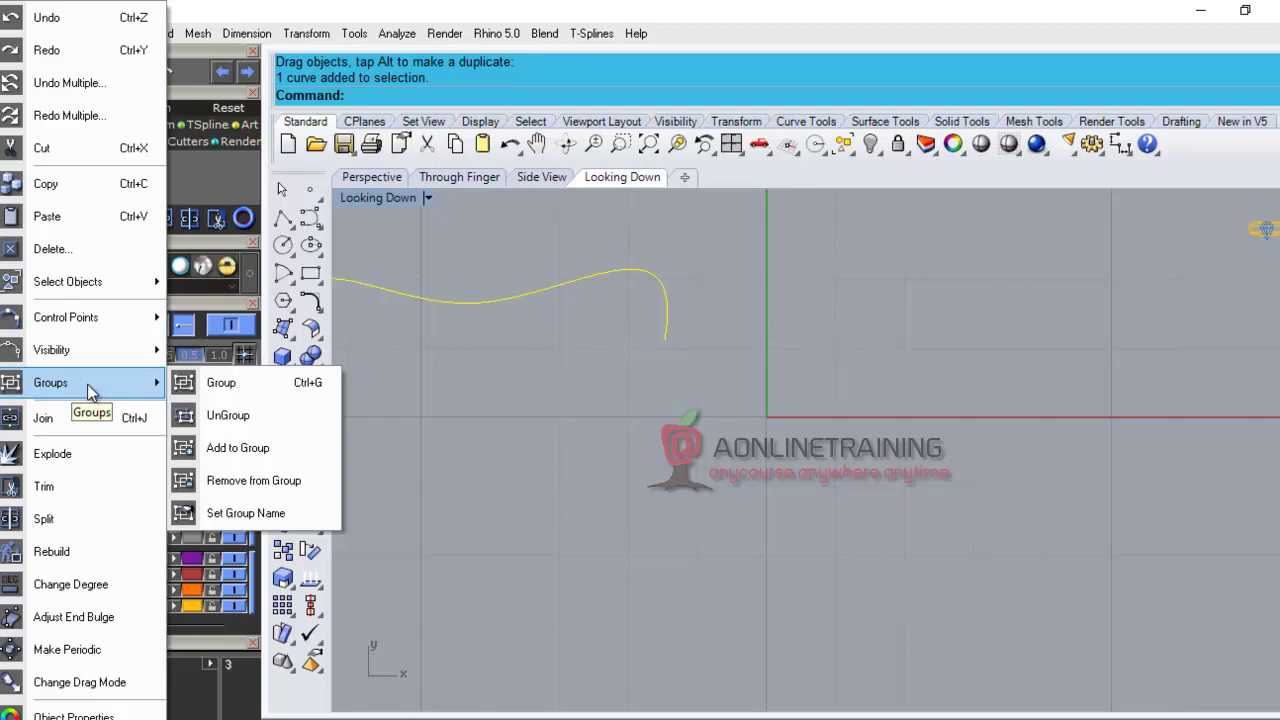
left_click(621, 413)
left_click(621, 413)
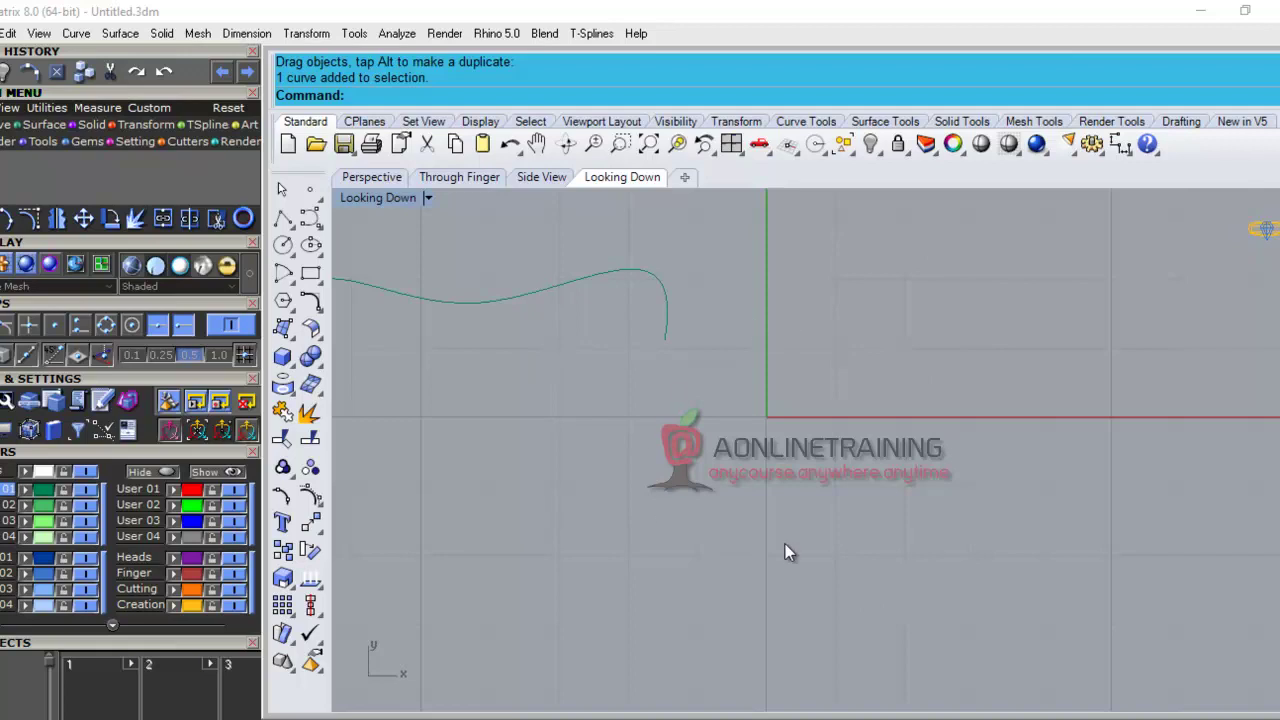
scroll(695, 400, "down", 2)
left_click(679, 349)
left_click(611, 415)
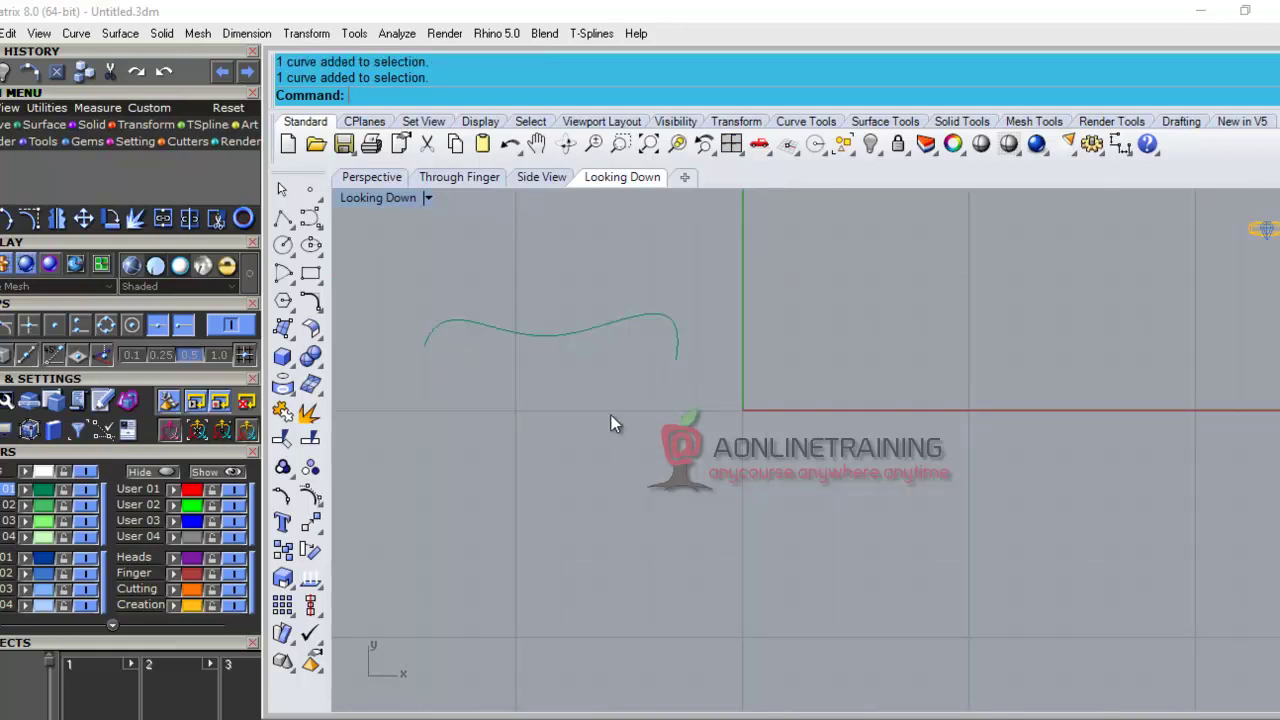
Draw five circles of different sizes around the wavy curve and move the overlapping shapes apart.
left_click(283, 244)
left_click(497, 404)
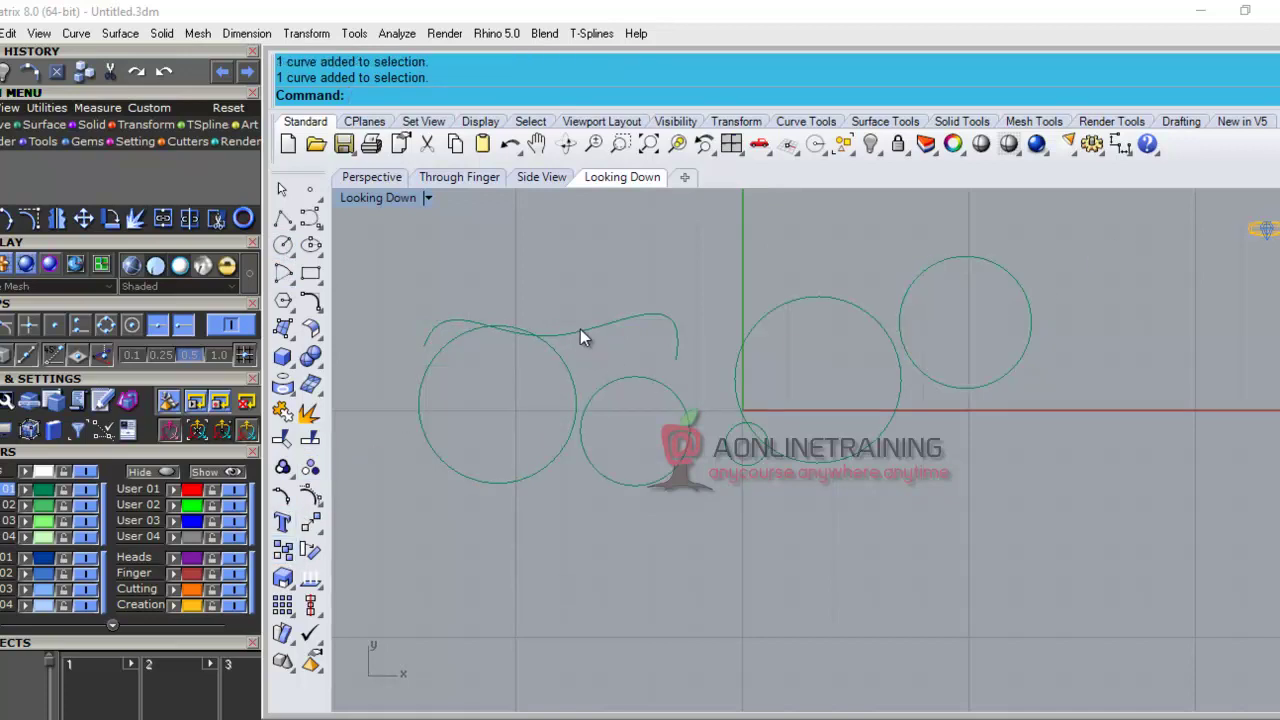
left_click_drag(580, 337, 660, 270)
scroll(840, 430, "down", 2)
Group the wavy curve and all five circles, move the group slightly down, and deselect it.
key("ctrl+a")
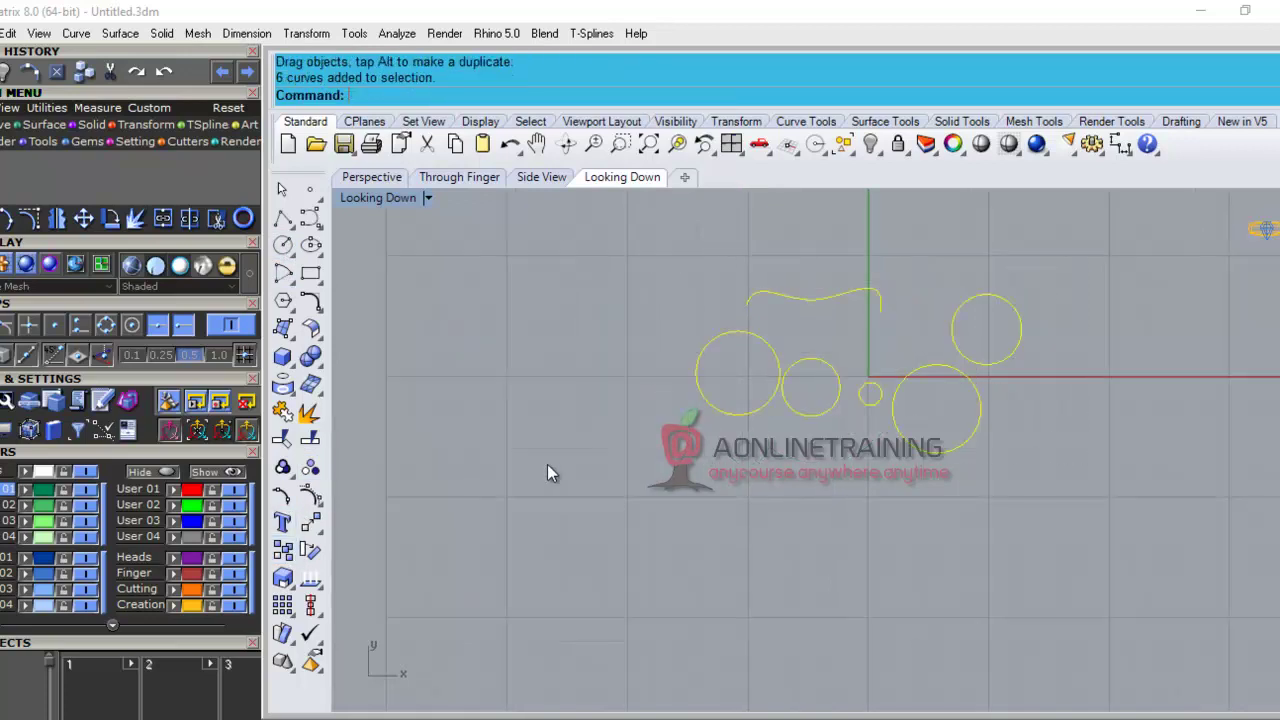
left_click(10, 33)
mouse_move(100, 383)
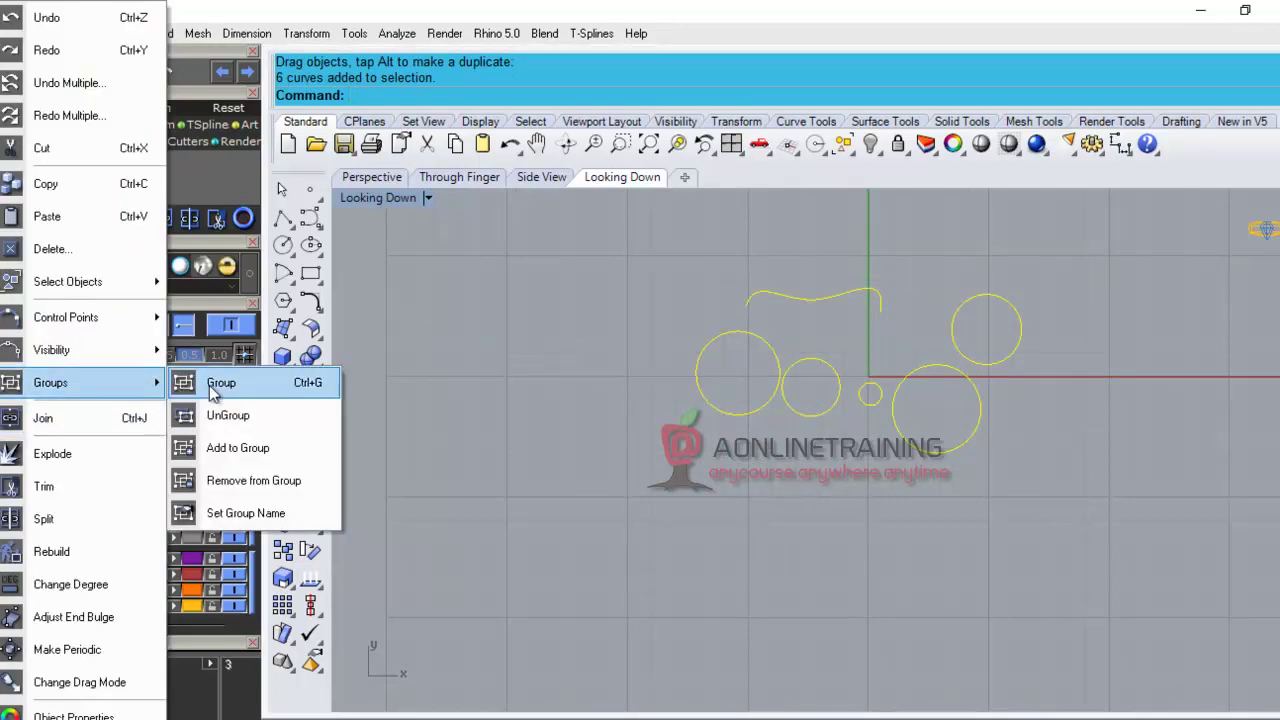
left_click(201, 383)
left_click(723, 407)
left_click_drag(668, 437, 730, 450)
left_click(646, 485)
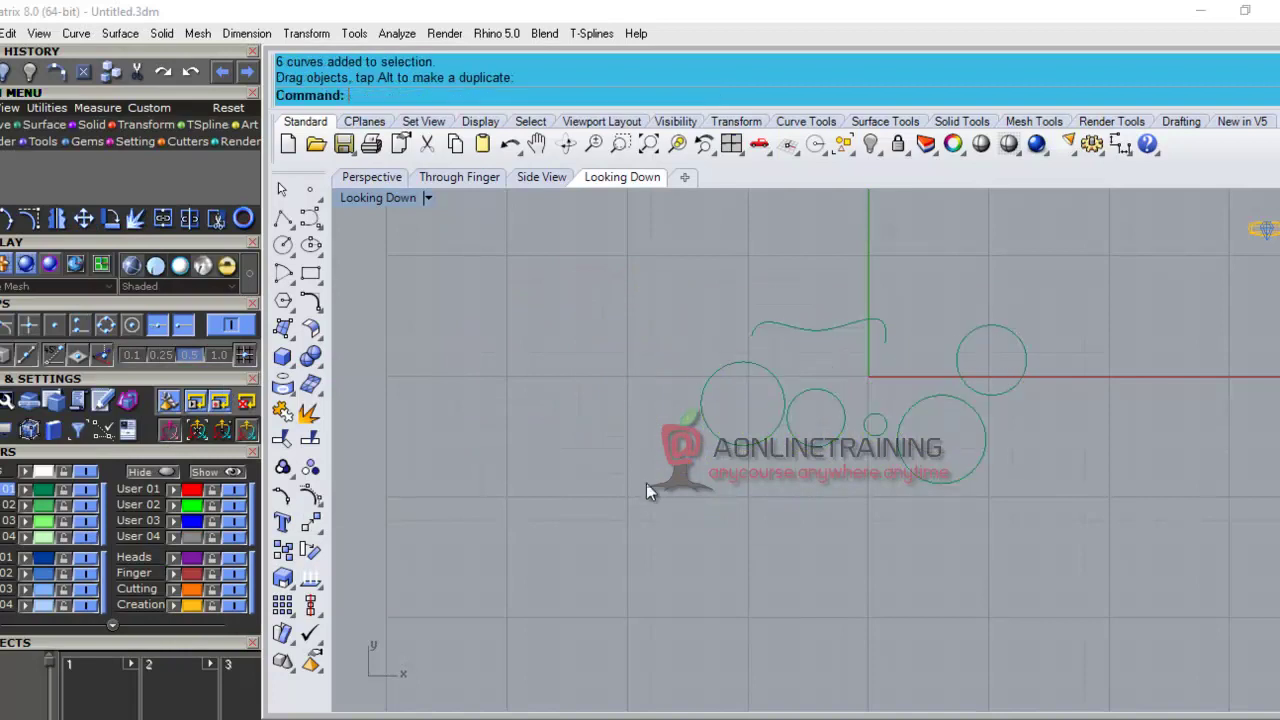
Ungroup the group of the wavy curve and the five circles.
left_click(12, 36)
mouse_move(69, 382)
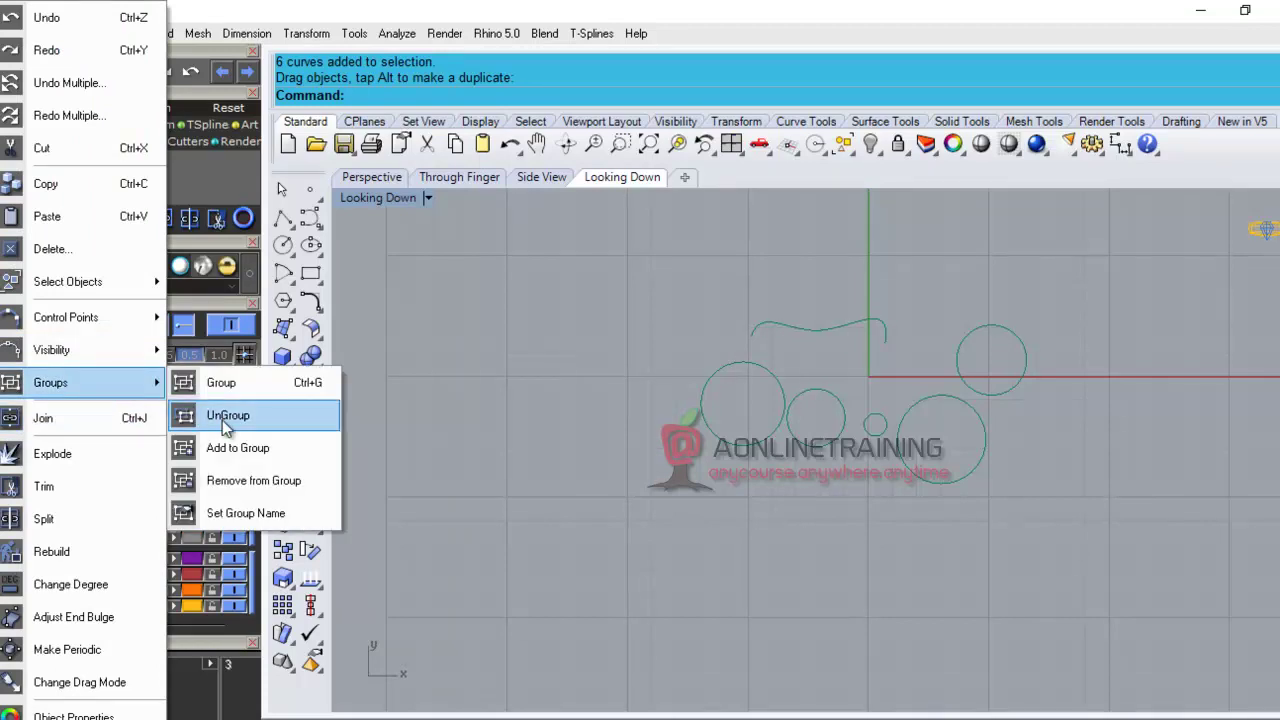
left_click(222, 415)
left_click(738, 445)
scroll(620, 400, "down", 1)
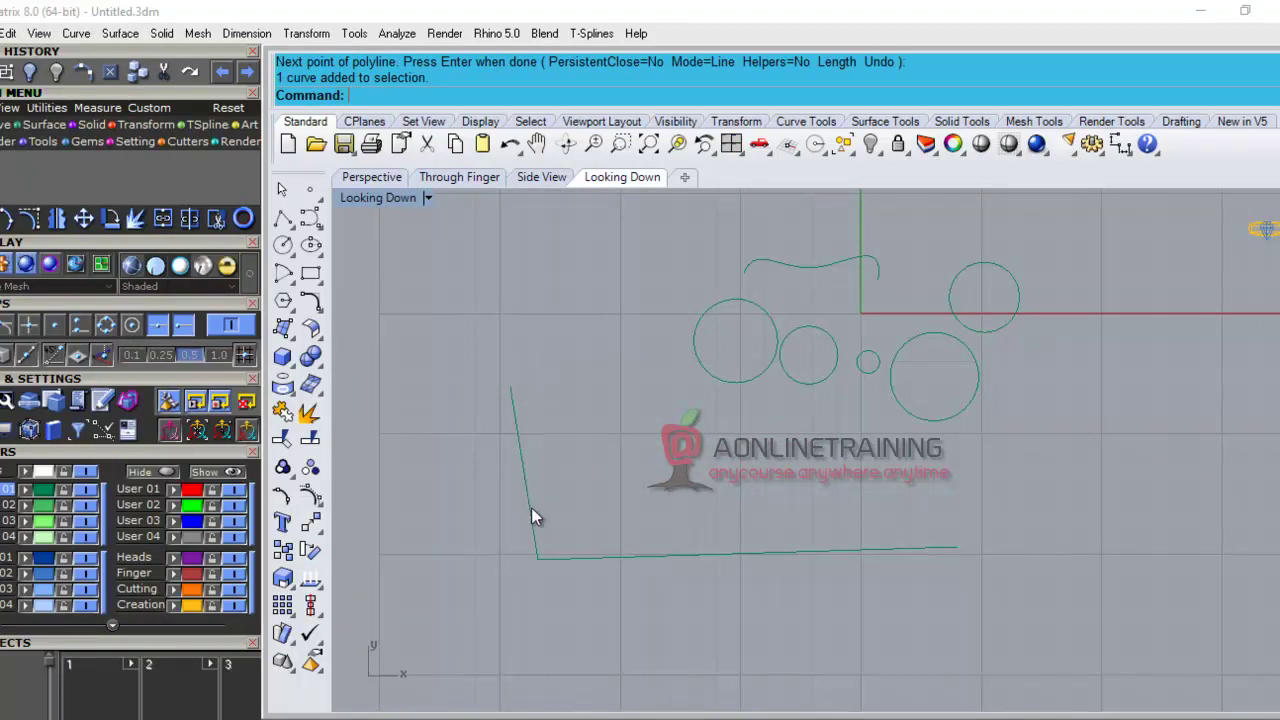
Select the two lines that meet at a corner below the circles one at a time to check whether they are separate objects.
key("Escape")
left_click(574, 557)
left_click(530, 532)
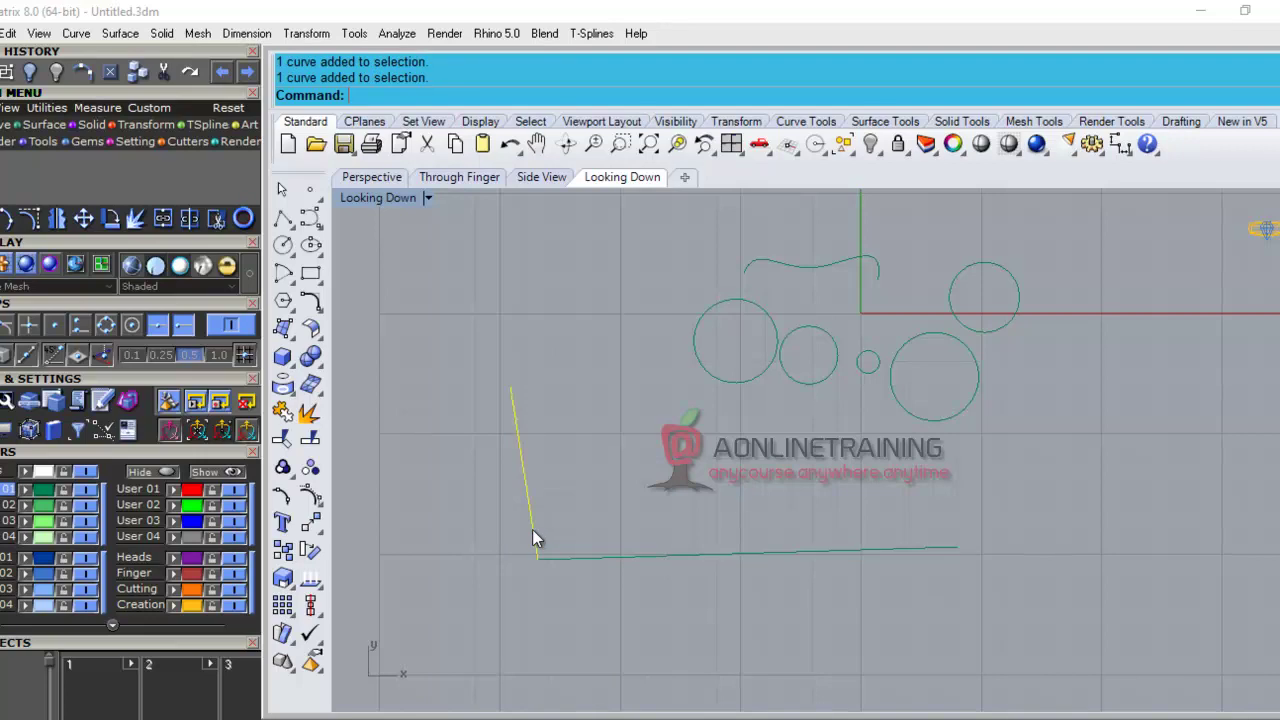
left_click_drag(613, 492, 580, 557)
left_click_drag(496, 616, 472, 594)
key("Escape")
left_click(529, 520)
left_click(563, 559)
key("Escape")
Join the two lines meeting at the corner into one open curve and select it to check the join.
left_click_drag(472, 608, 472, 608)
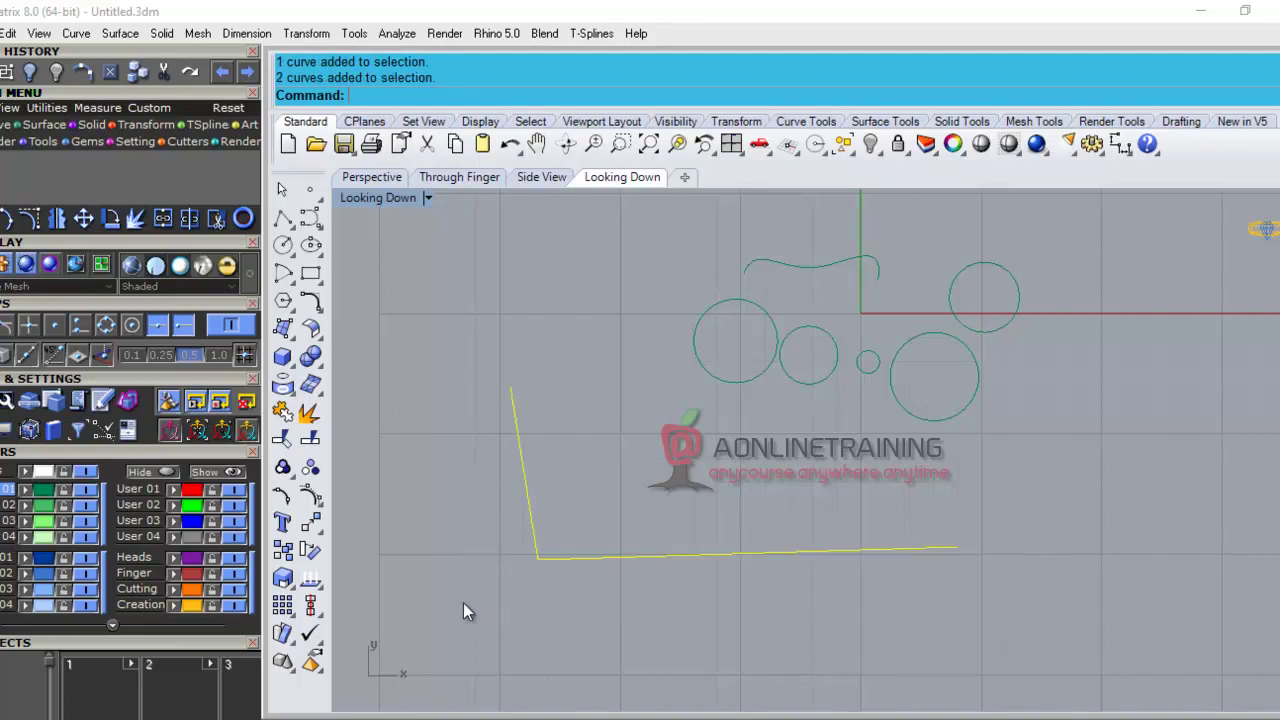
left_click(8, 33)
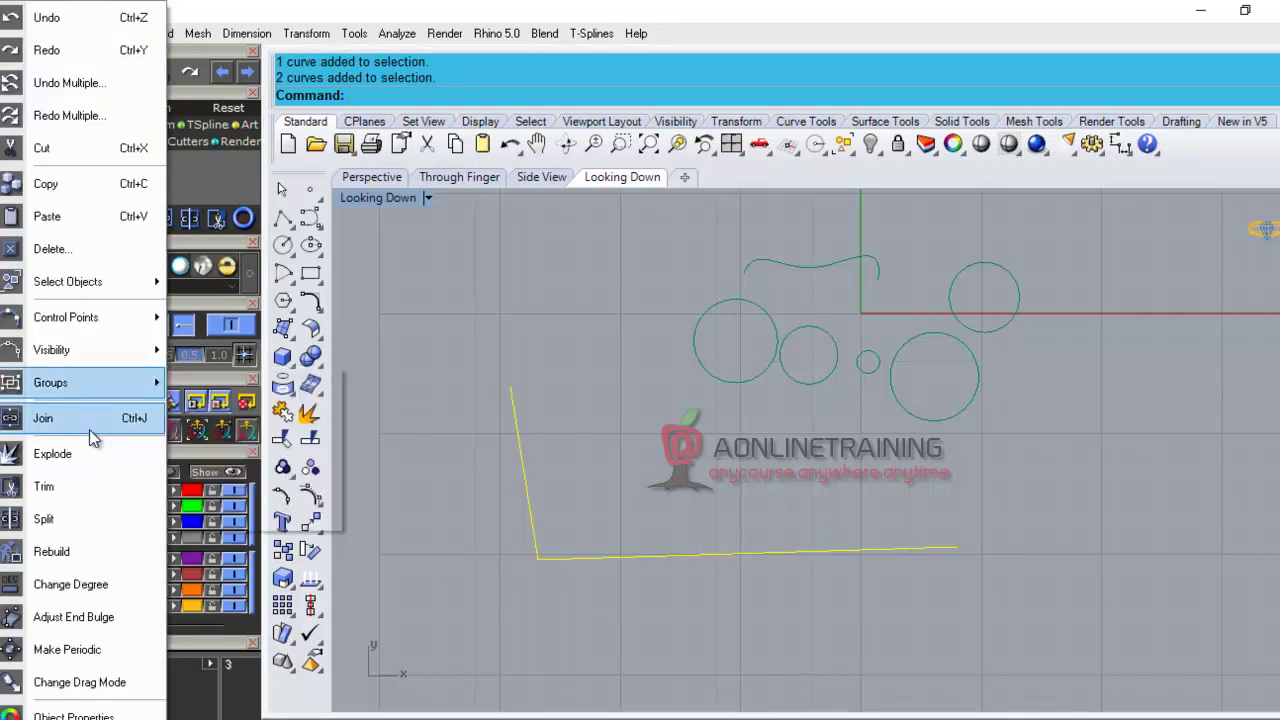
left_click(90, 421)
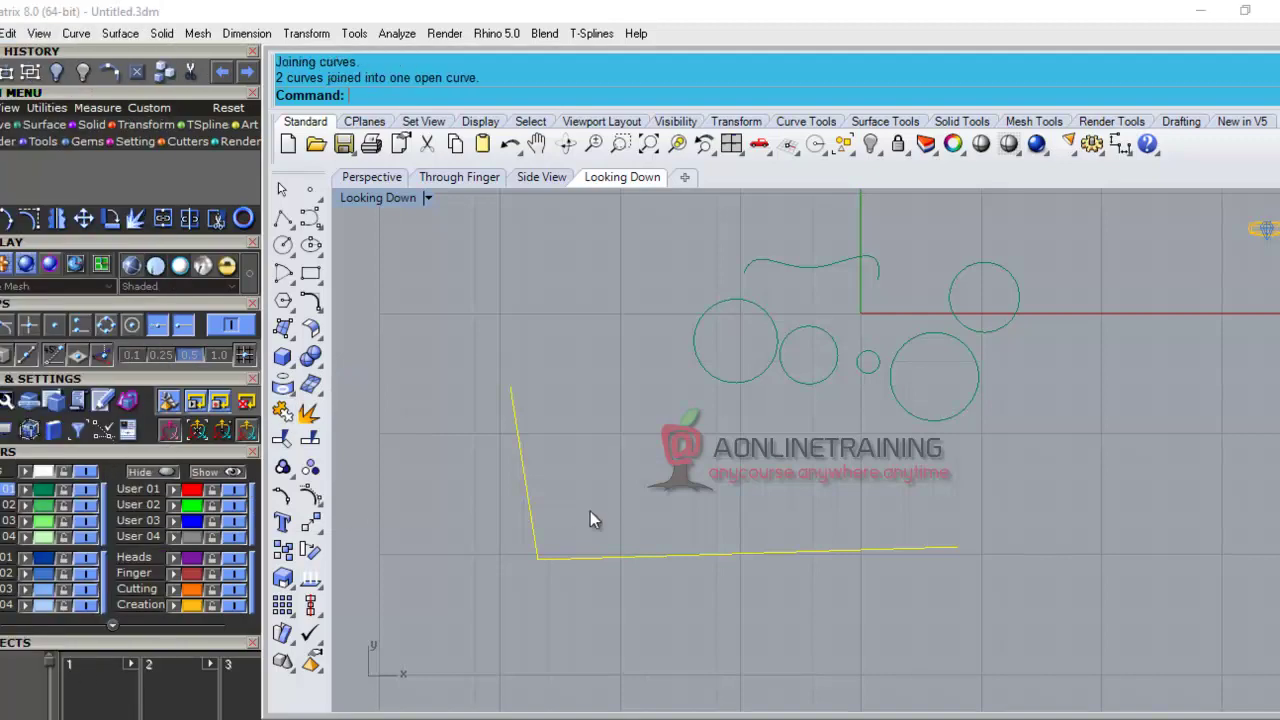
left_click(527, 492)
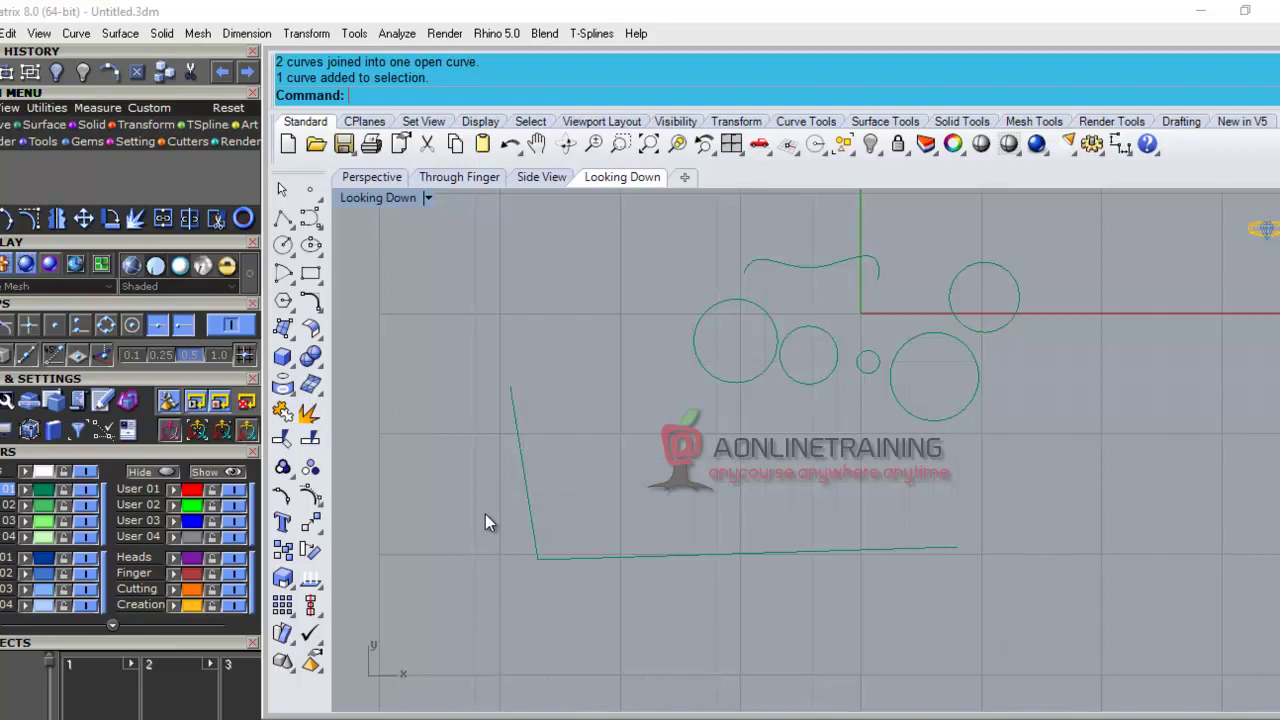
left_click(525, 476)
Explode the joined L-shaped curve into its separate lines and select each line to check the result.
left_click(8, 33)
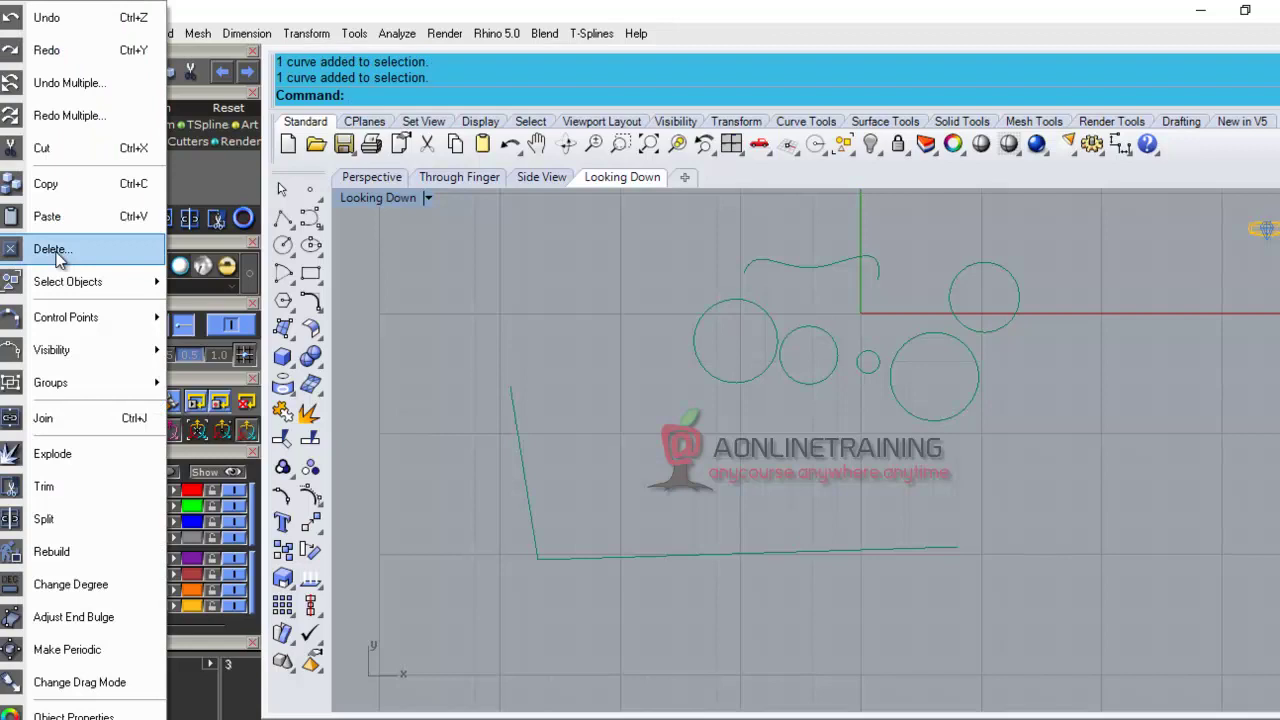
left_click(55, 454)
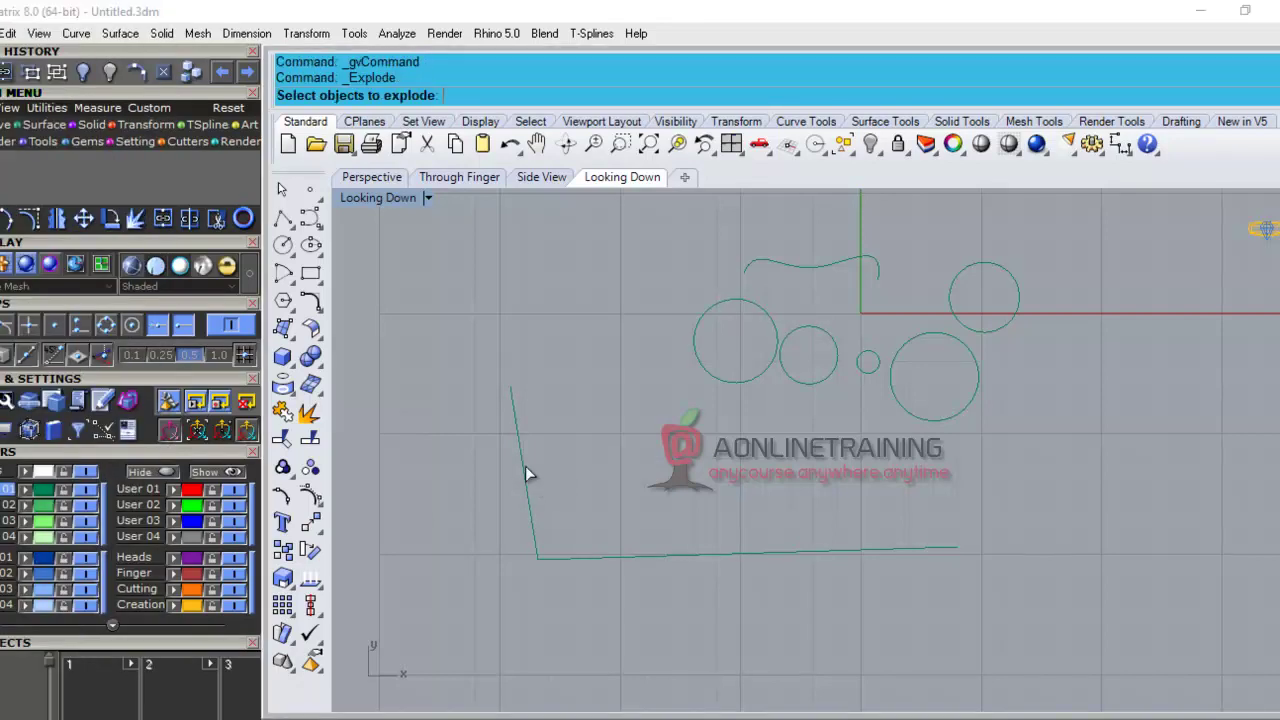
left_click(525, 460)
key("Return")
left_click(529, 505)
left_click(562, 557)
key("Escape")
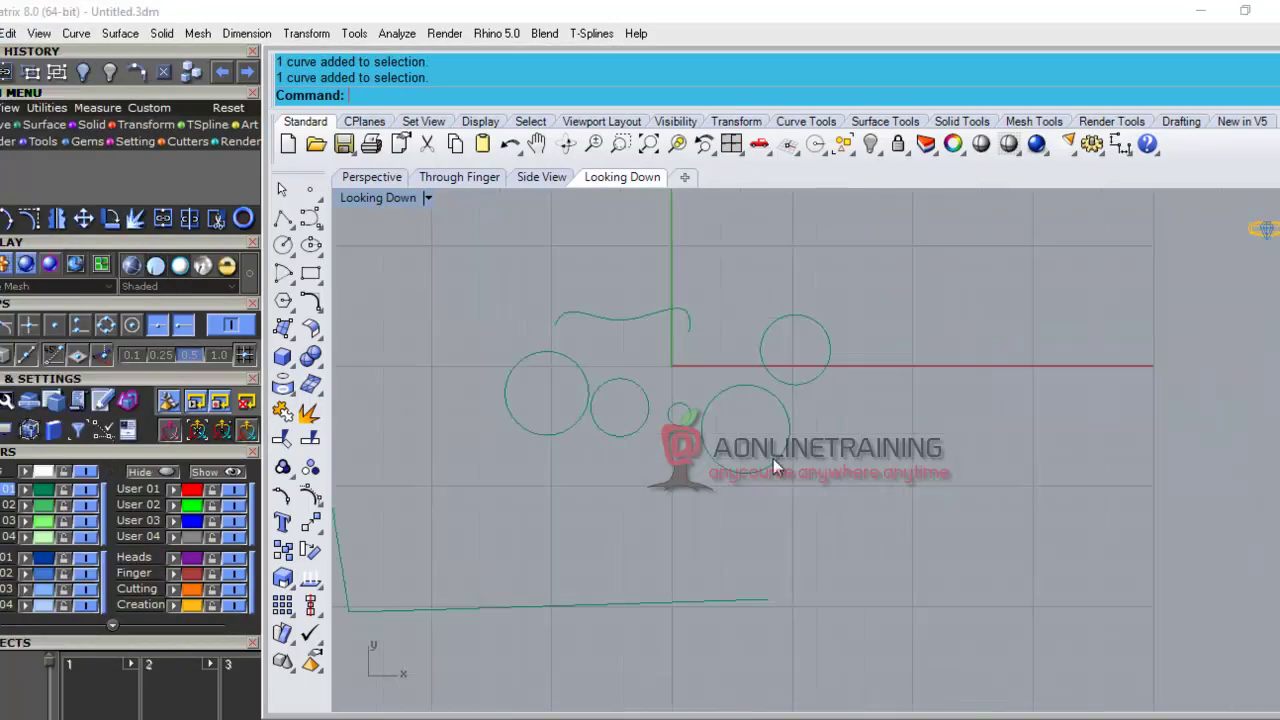
Move the large circle right of the green axis down and right into empty space, and deselect it.
left_click_drag(769, 462, 803, 506)
right_click_drag(803, 506, 758, 373)
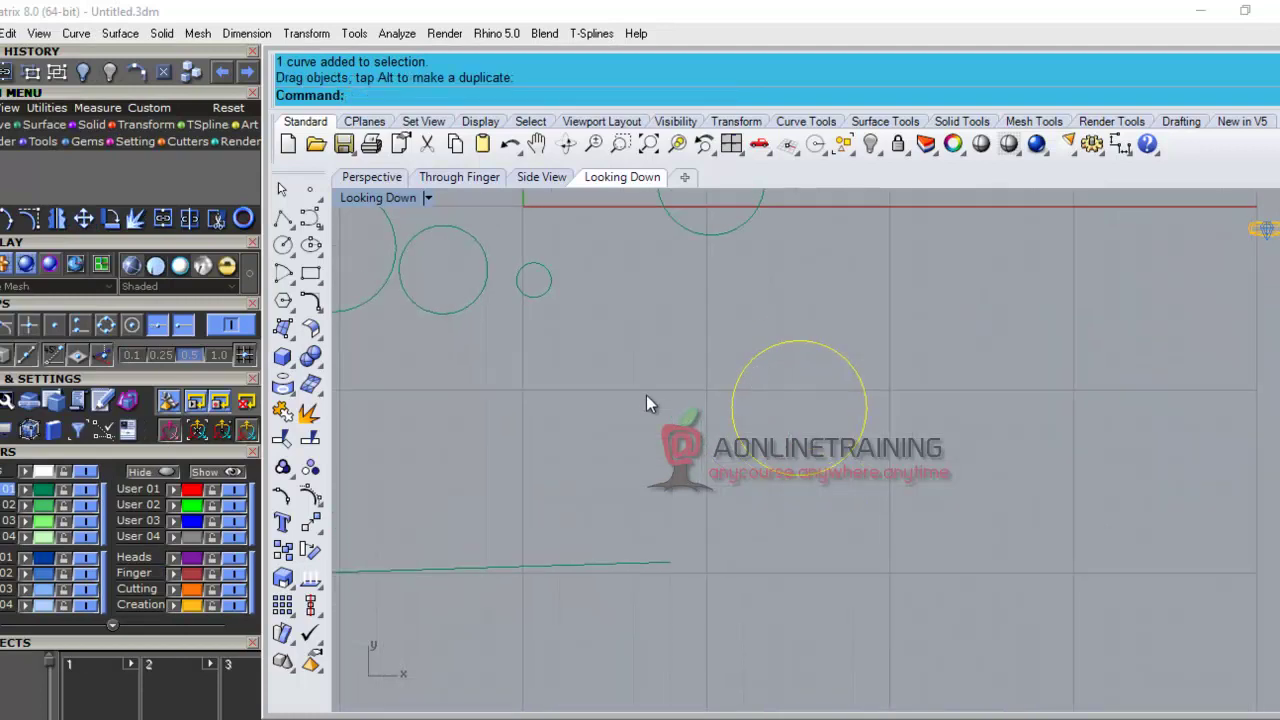
key("Escape")
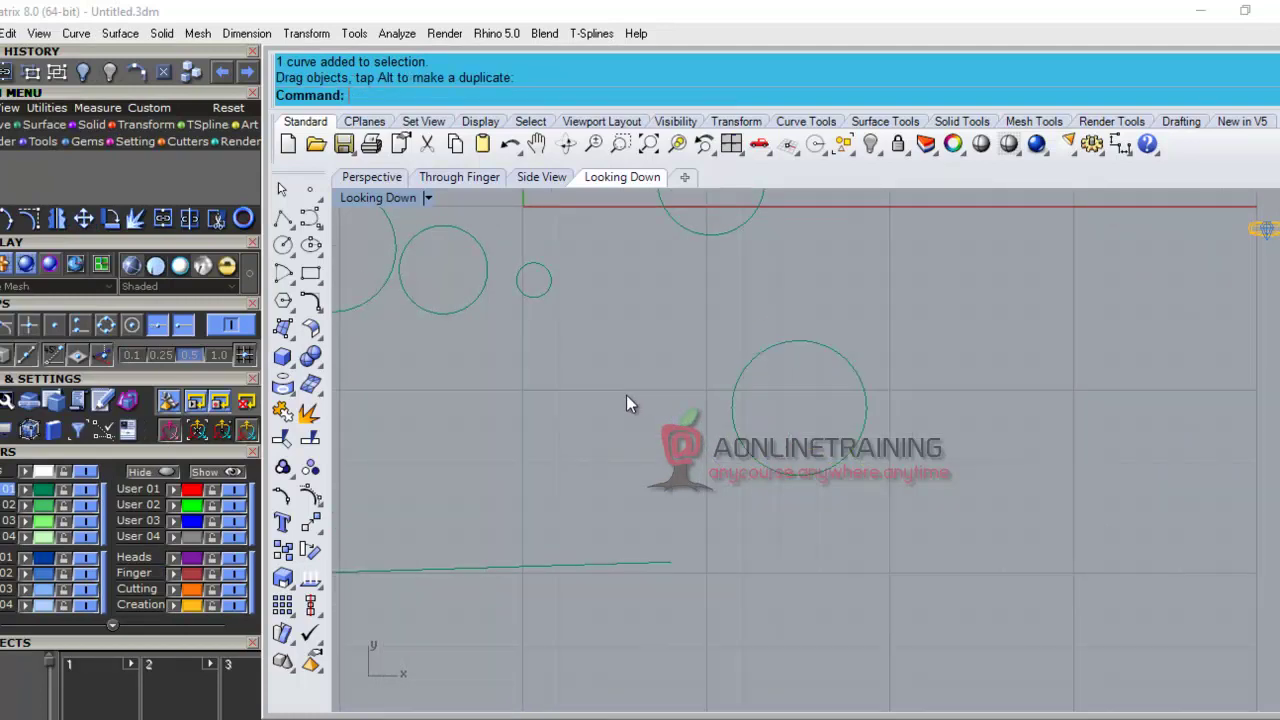
Draw a nearly horizontal line across the moved circle, shift the line slightly left, and deselect everything.
left_click(283, 219)
left_click(700, 421)
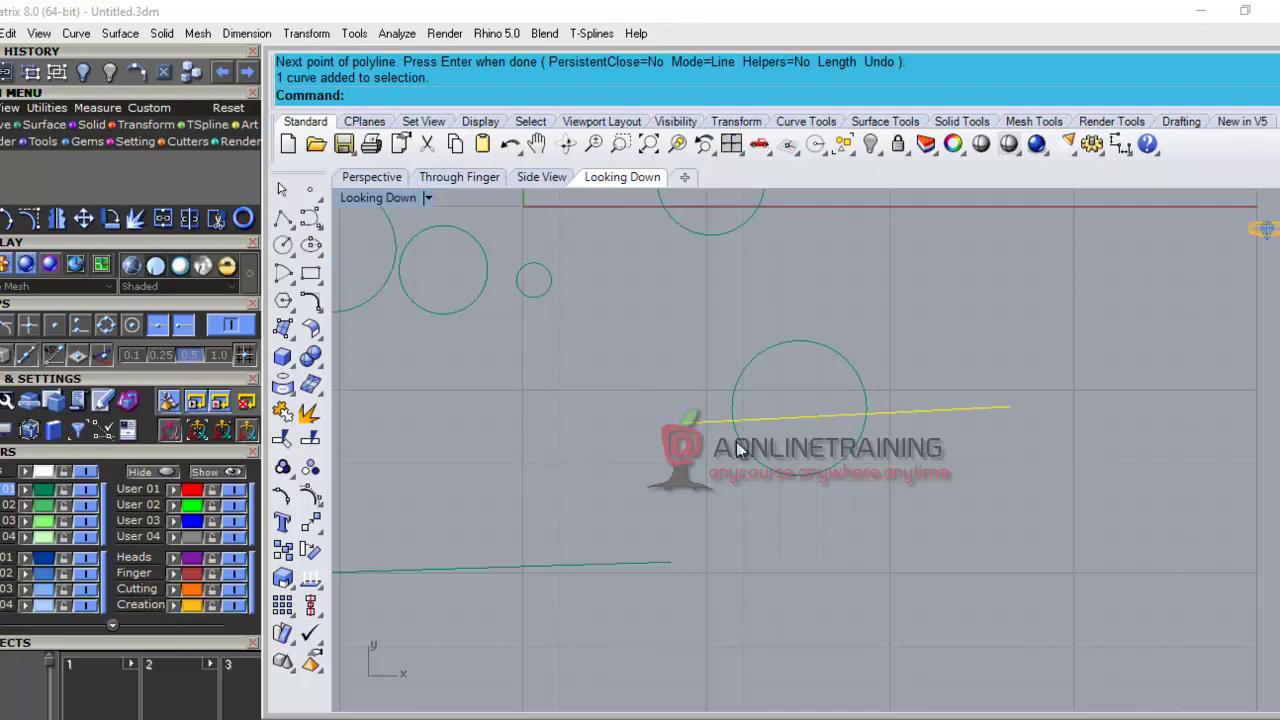
left_click(745, 377)
key("Escape")
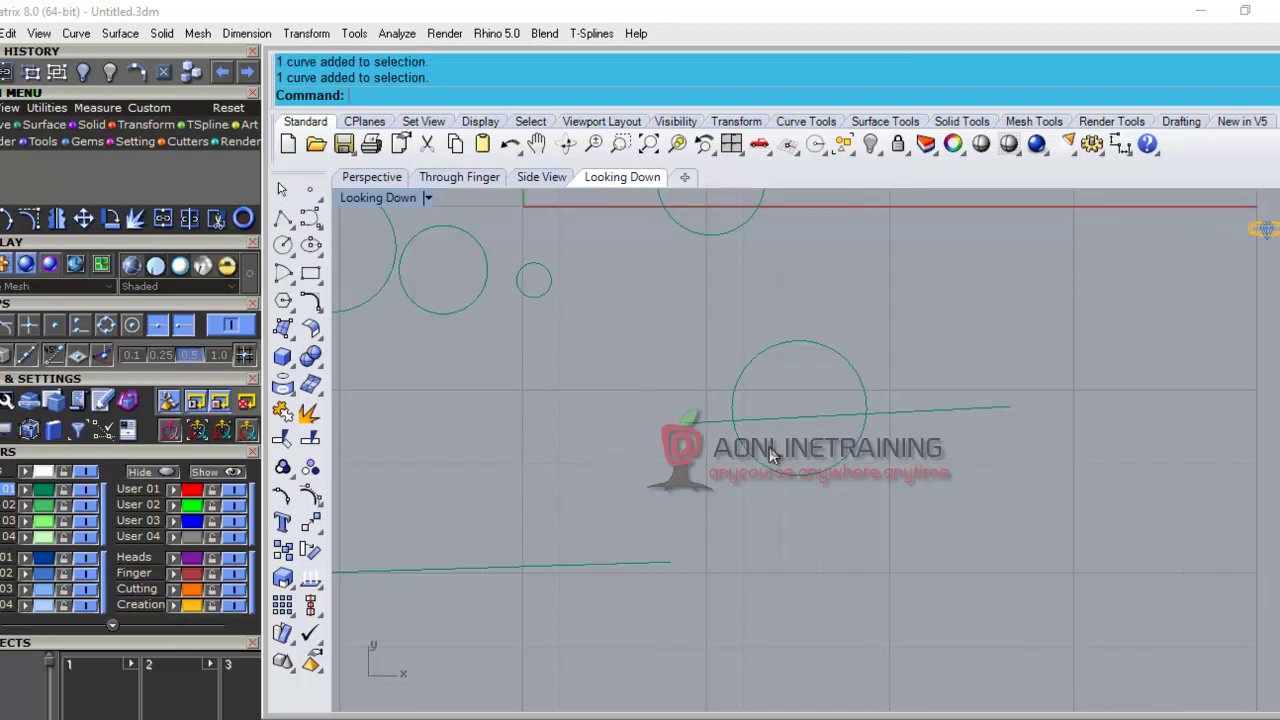
left_click(766, 465)
key("Escape")
left_click_drag(786, 419, 710, 421)
key("Escape")
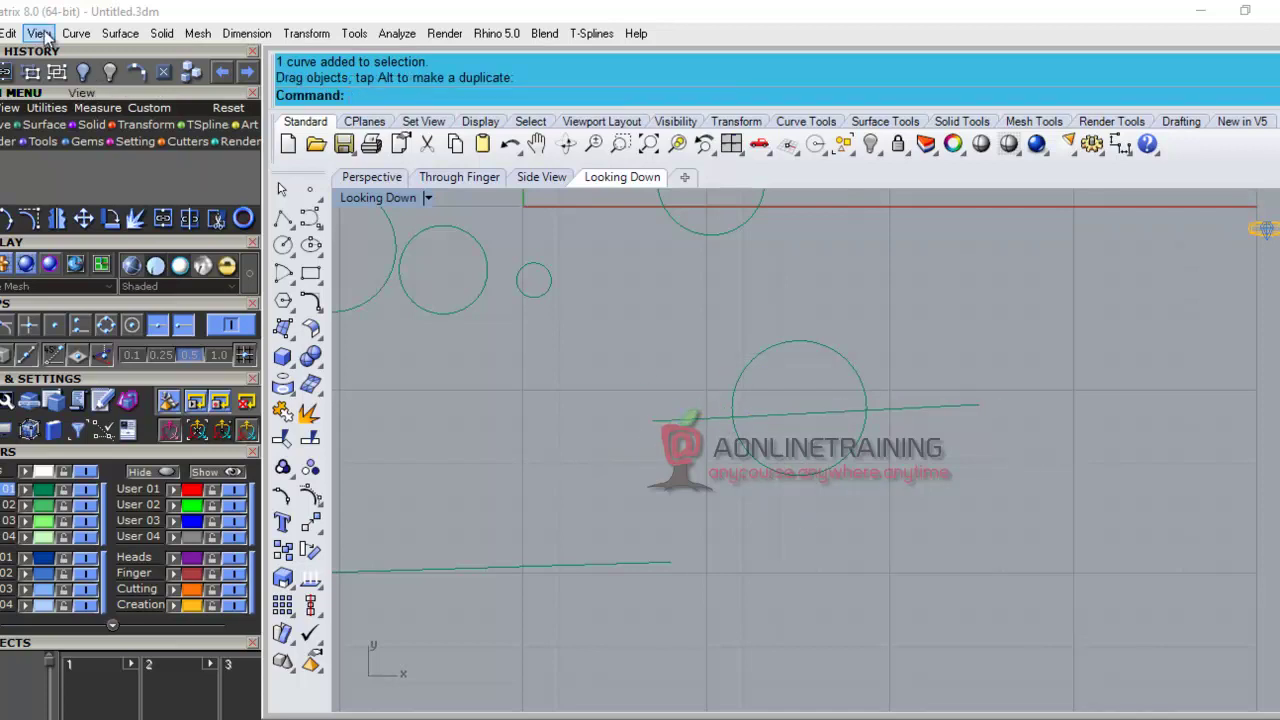
Trim away the lower half of the moved circle, using the line across it as the cutting object.
left_click(10, 33)
left_click(50, 486)
left_click(700, 428)
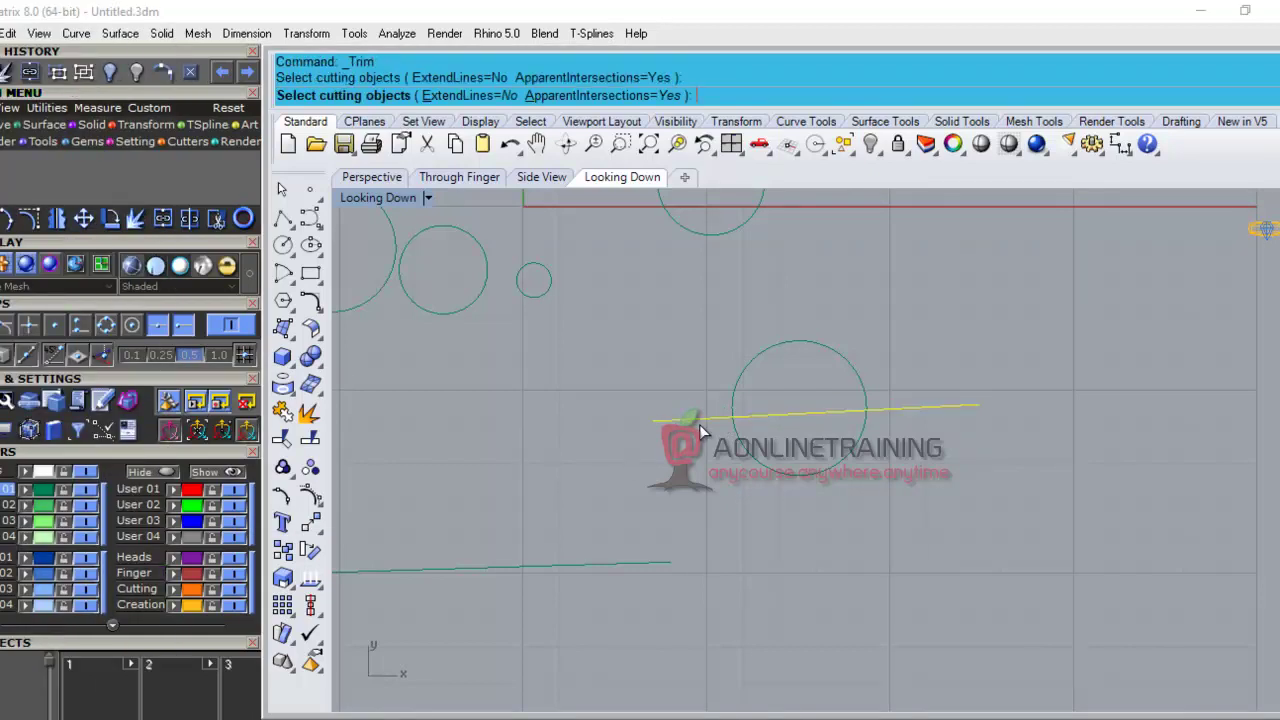
key("Return")
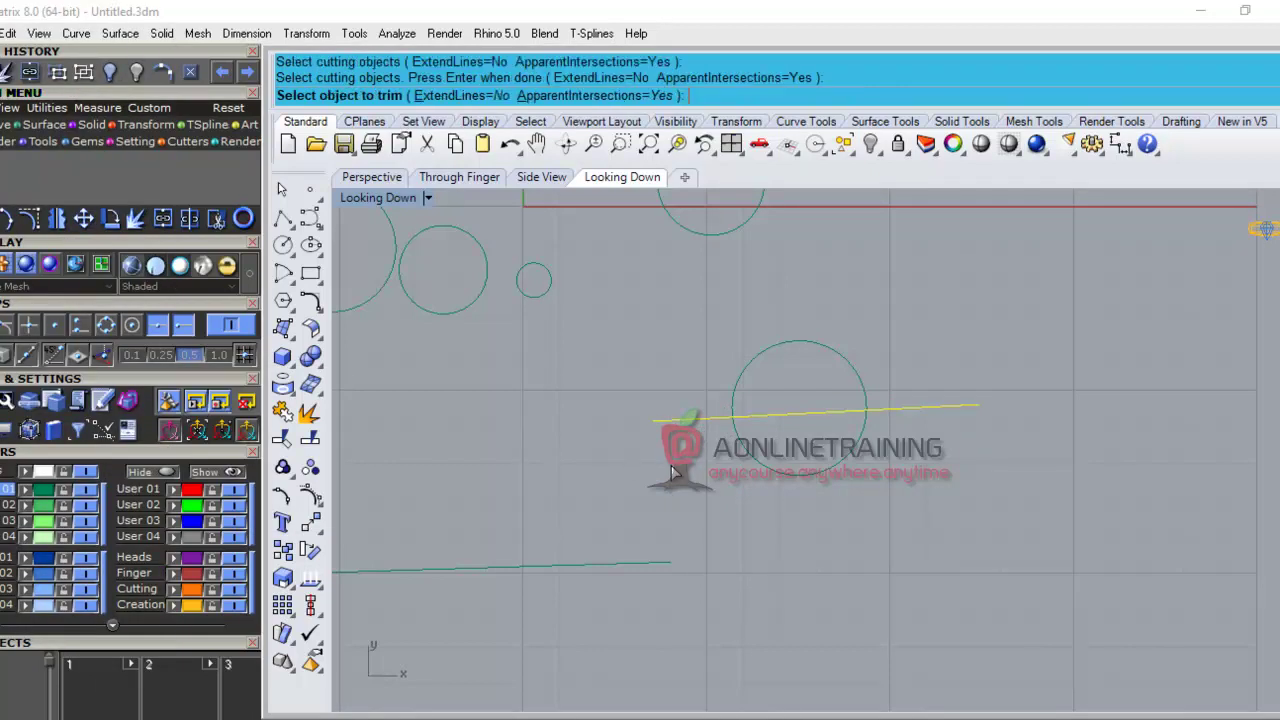
left_click(760, 463)
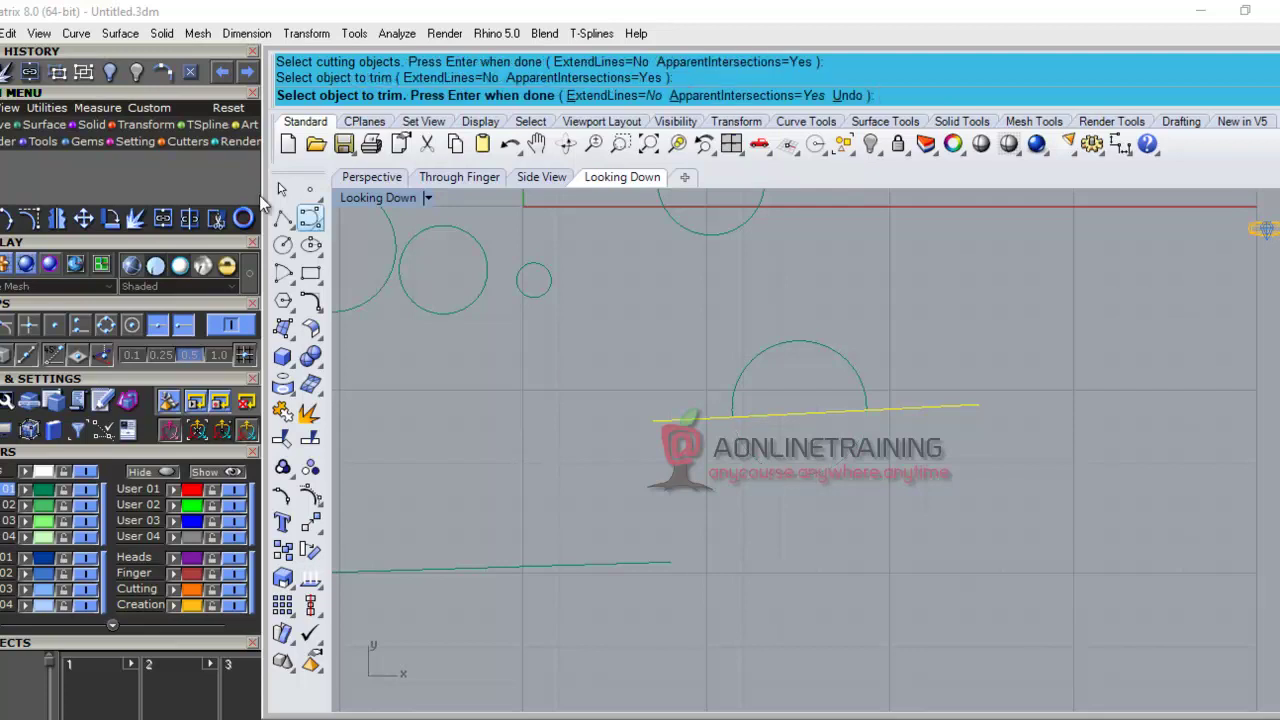
right_click(807, 488)
key("Escape")
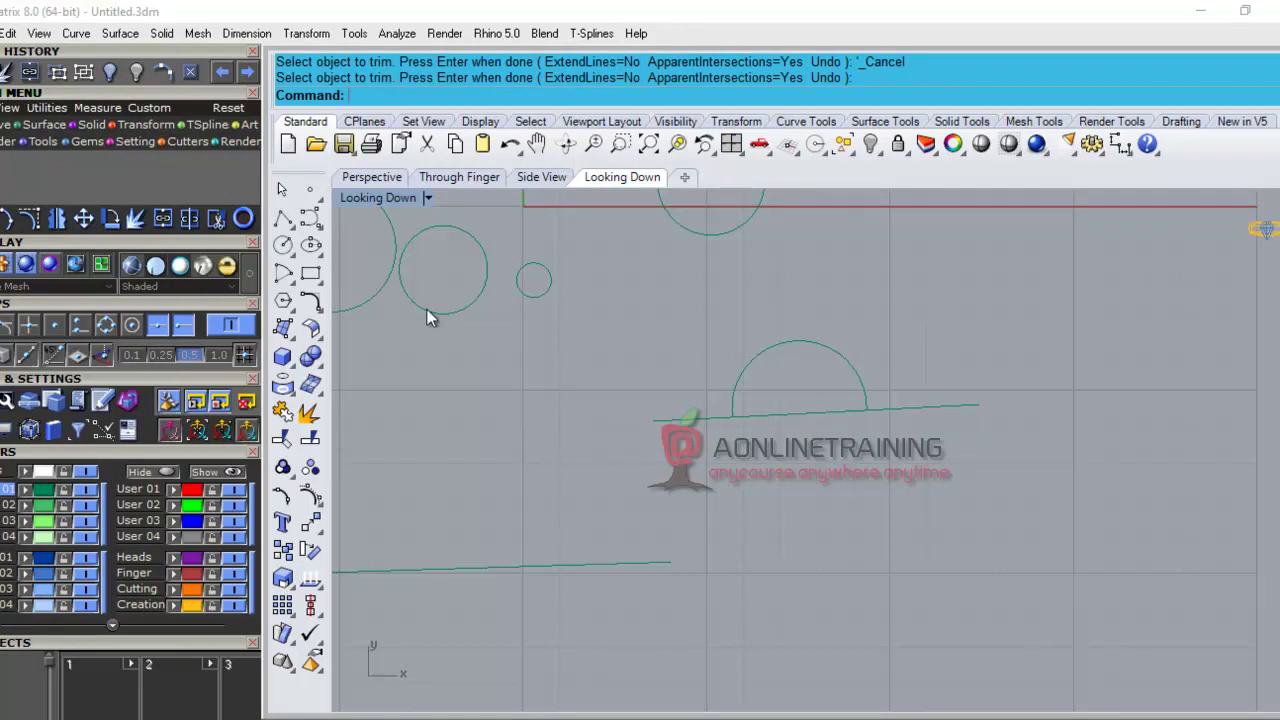
Draw a new circle below the half circle with a nearly horizontal line across it, and nudge the line slightly right and down.
left_click(283, 244)
left_click(838, 506)
left_click(897, 554)
left_click(311, 244)
left_click(670, 509)
left_click(1003, 499)
key("Return")
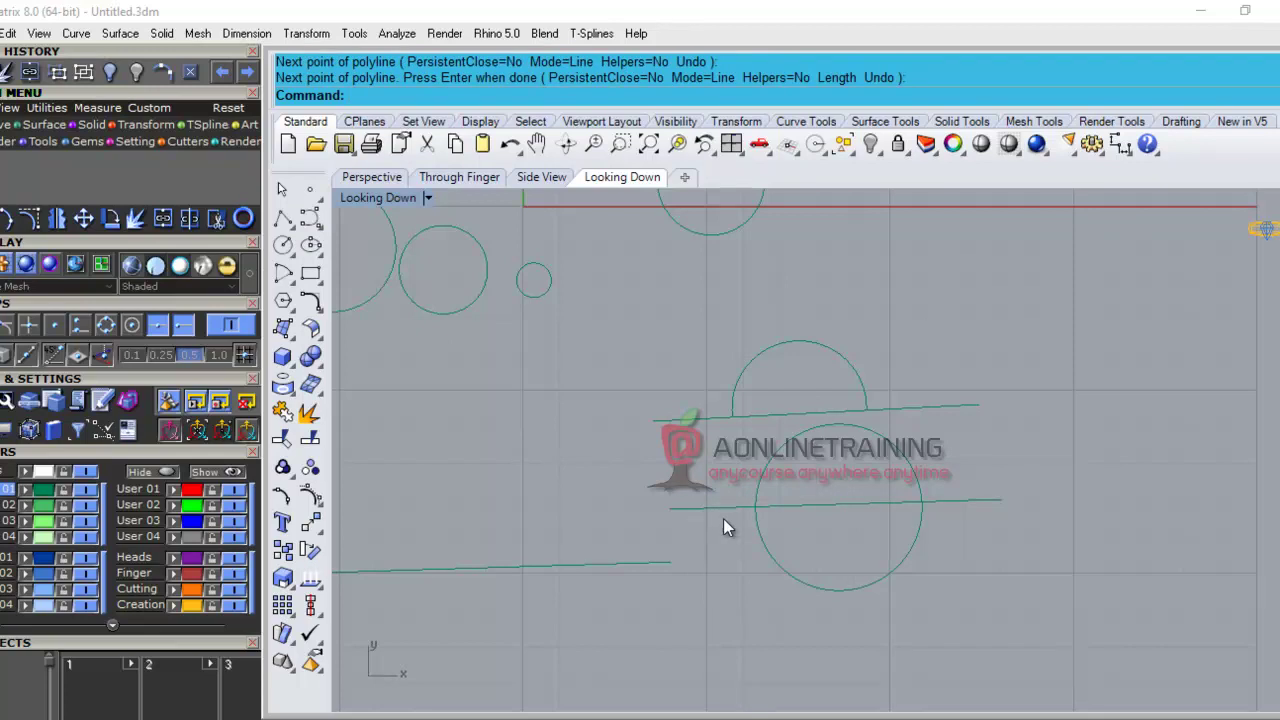
left_click_drag(809, 505, 818, 509)
left_click(880, 478)
left_click(912, 484)
key("Escape")
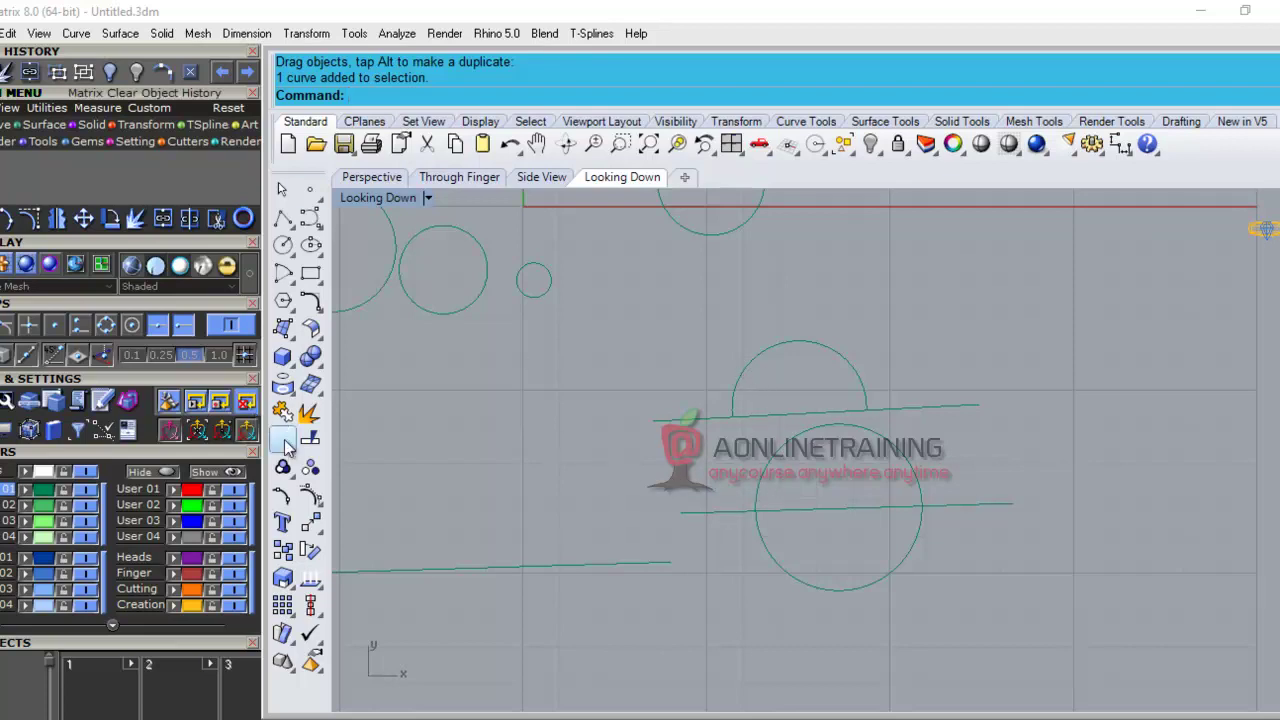
Split the new circle with the line across it and select the lower half to check the split.
key("ctrl+shift+s")
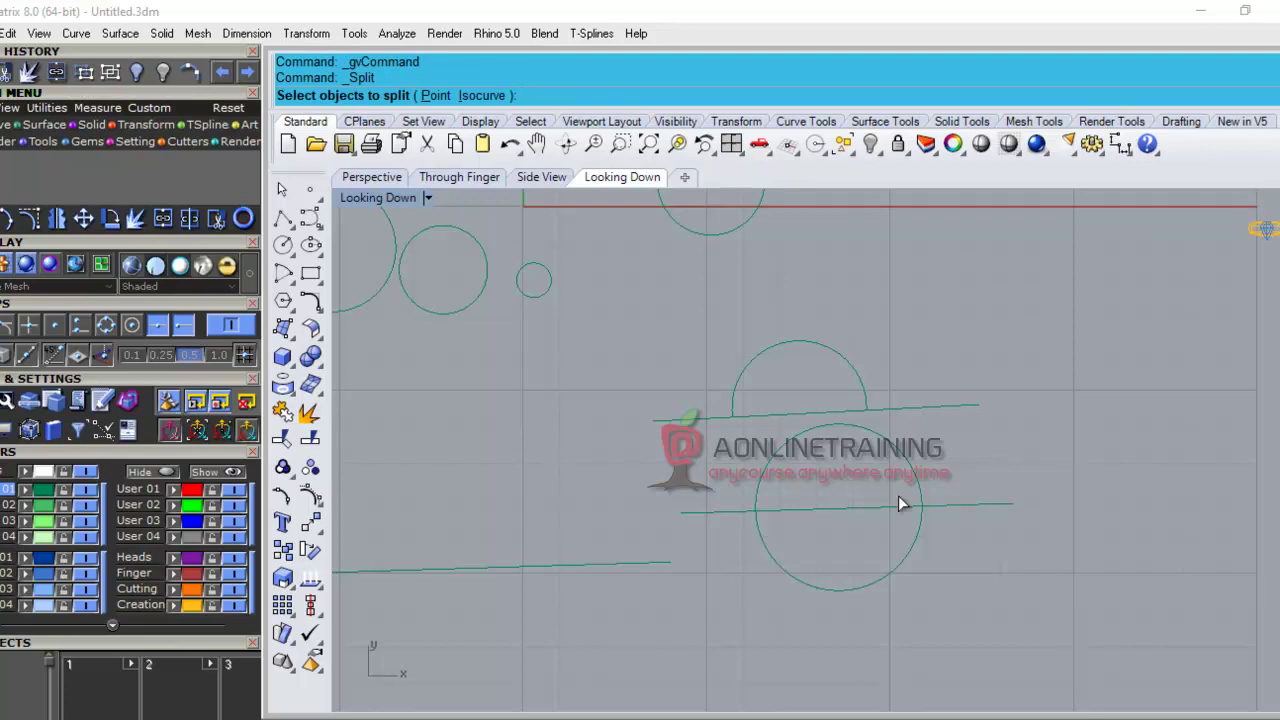
left_click(766, 468)
key("Return")
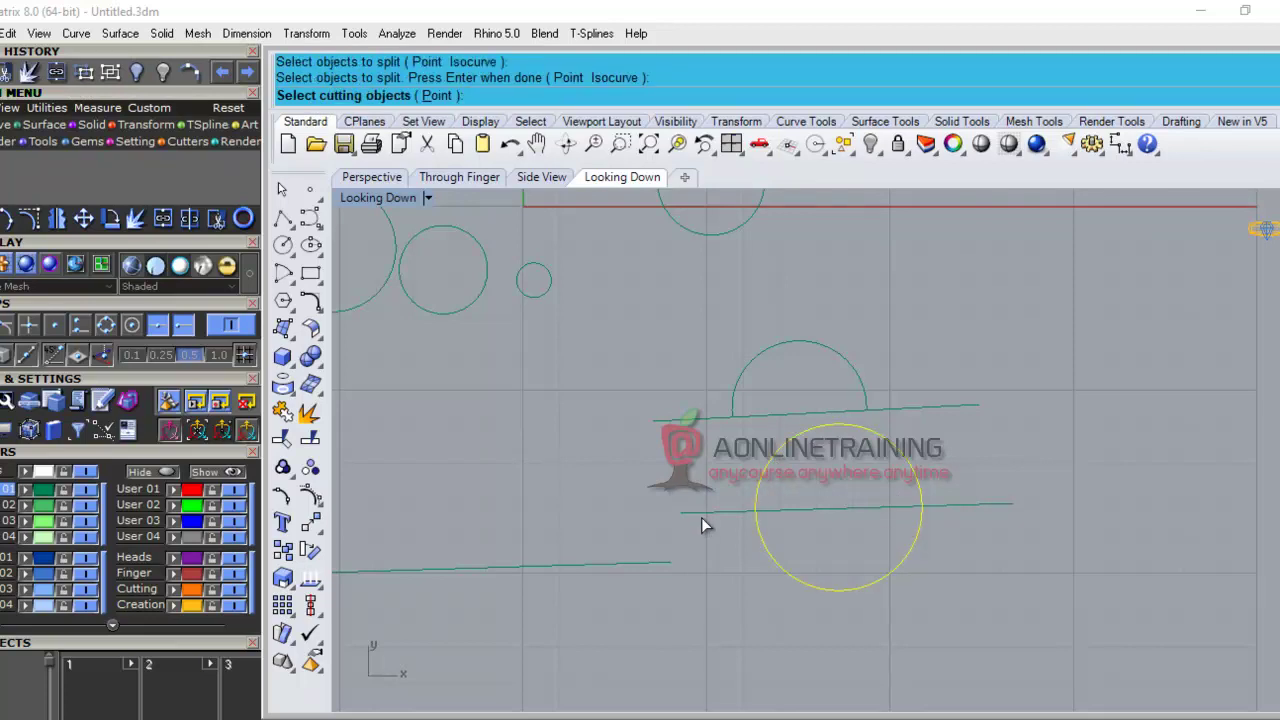
left_click(702, 513)
key("Return")
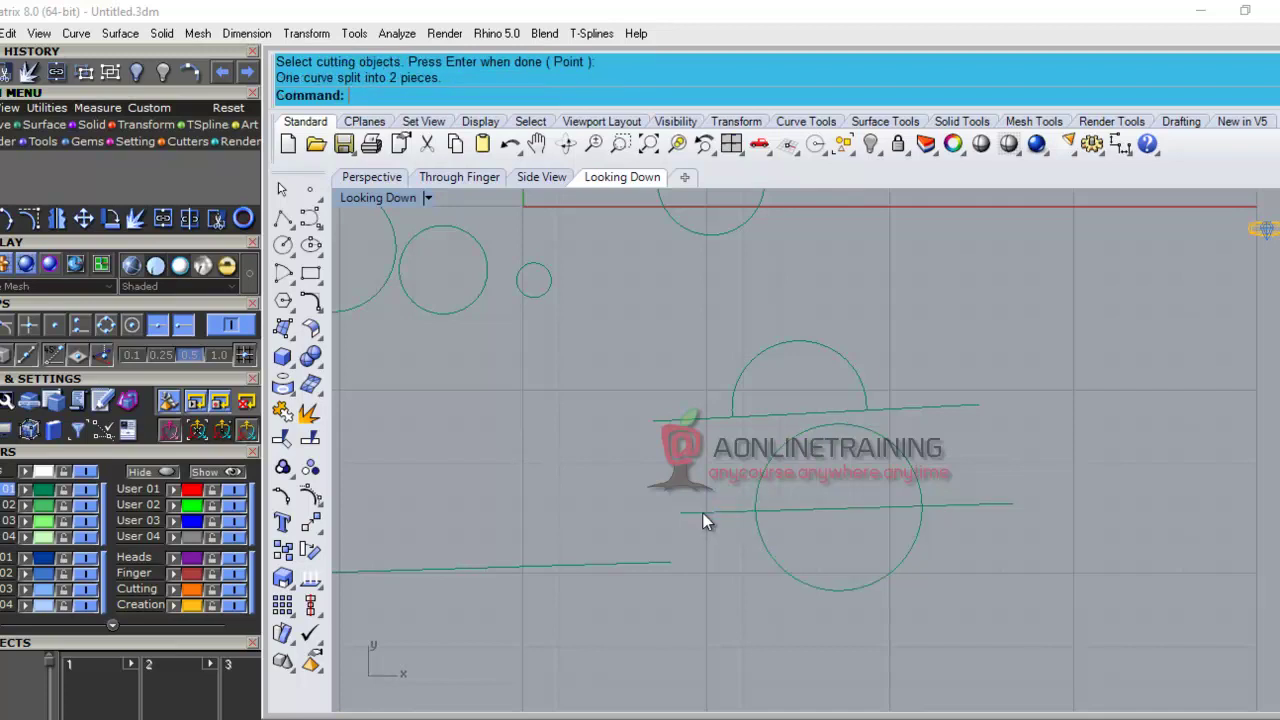
left_click(773, 555)
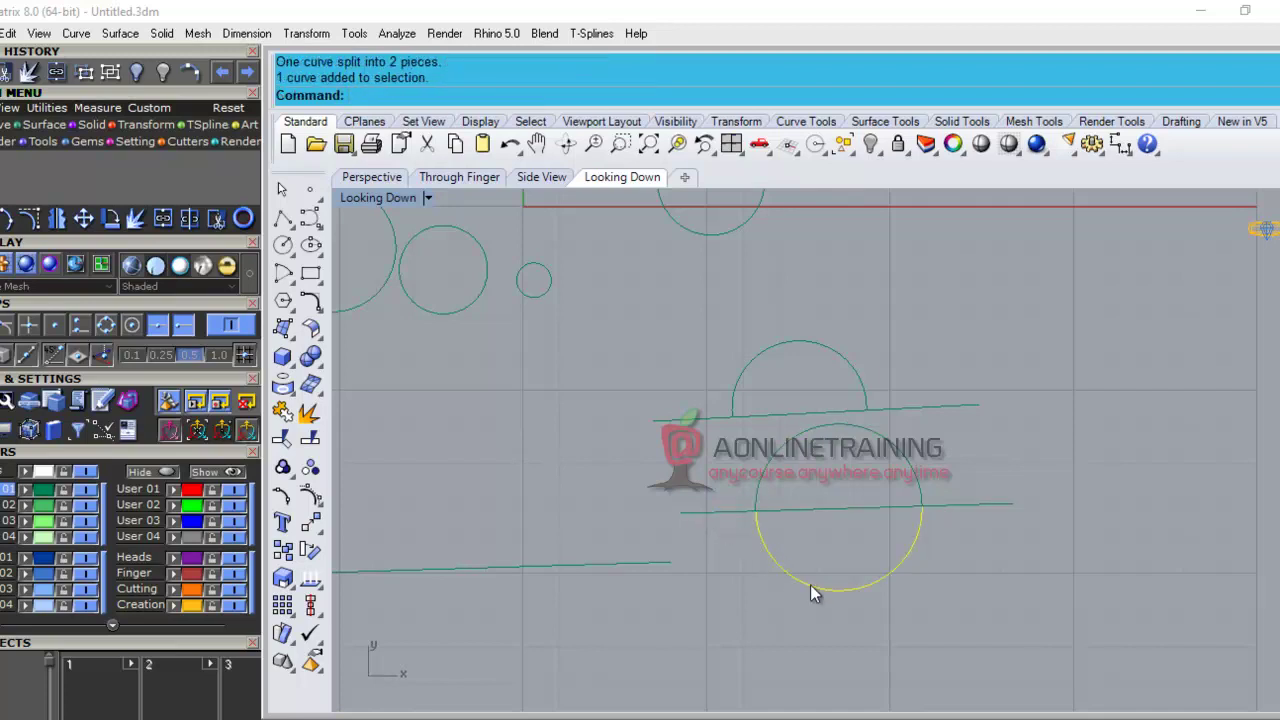
key("Escape")
Rebuild the line under the half circle with a point count of 8 and degree 3, and turn on its control points.
left_click(8, 33)
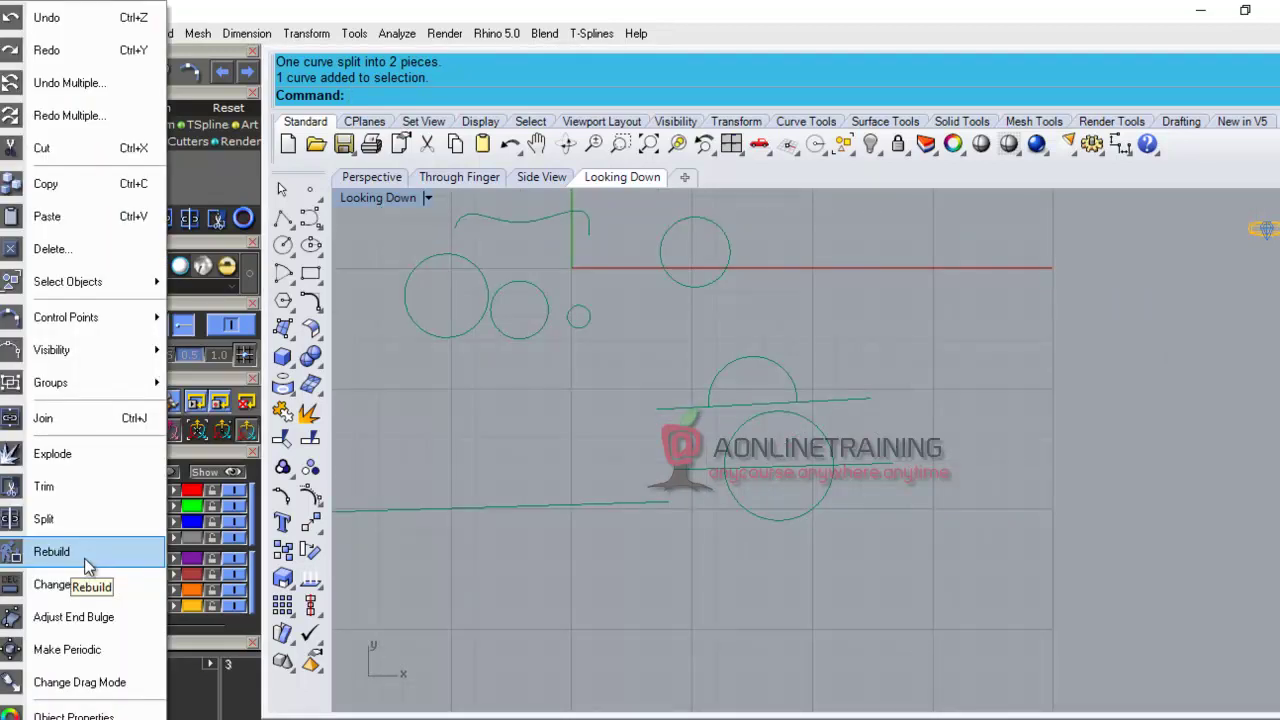
left_click(88, 552)
scroll(667, 438, "down", 2)
key("Return")
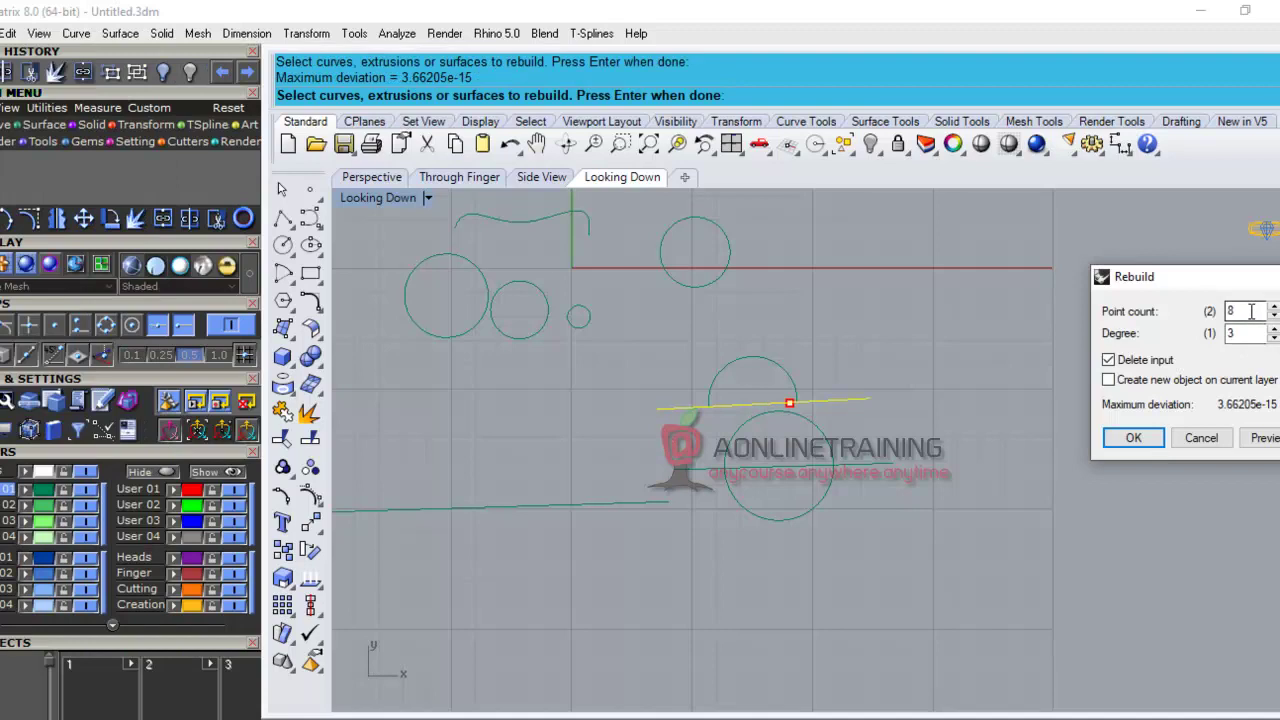
left_click(1129, 445)
left_click(1133, 438)
key("F10")
scroll(840, 395, "up", 3)
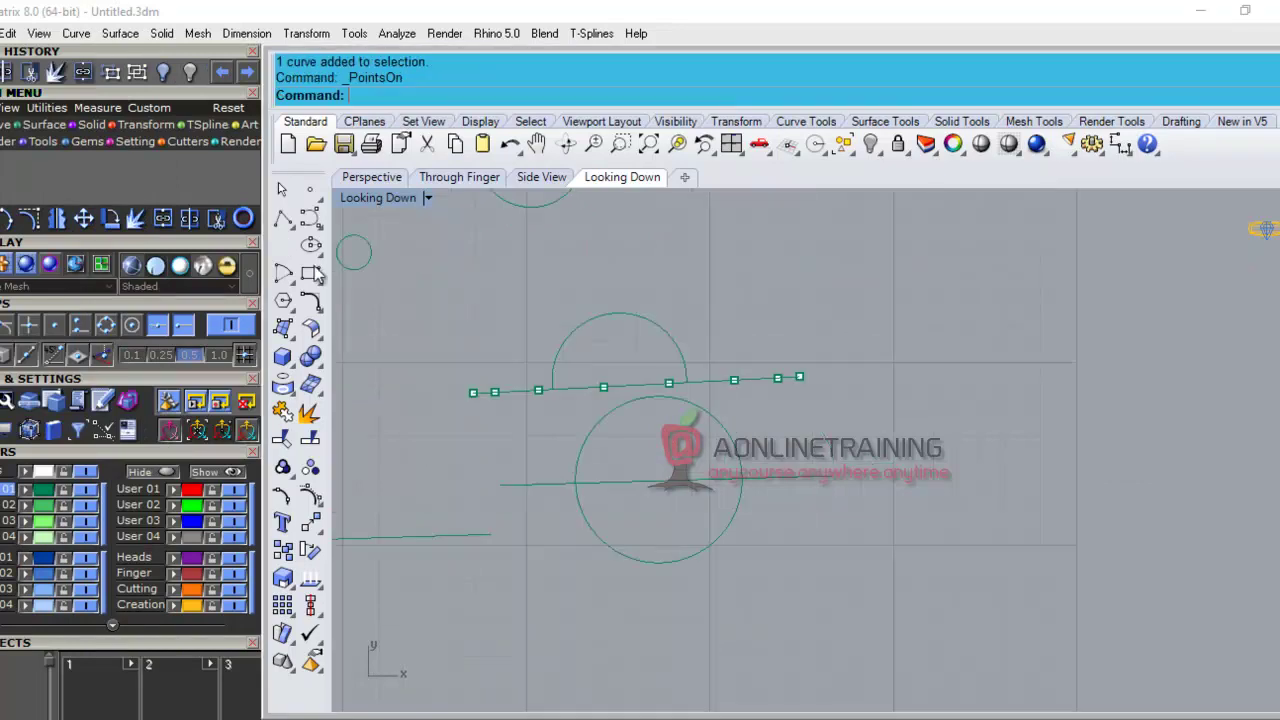
Turn off the control points of the rebuilt line.
left_click(10, 34)
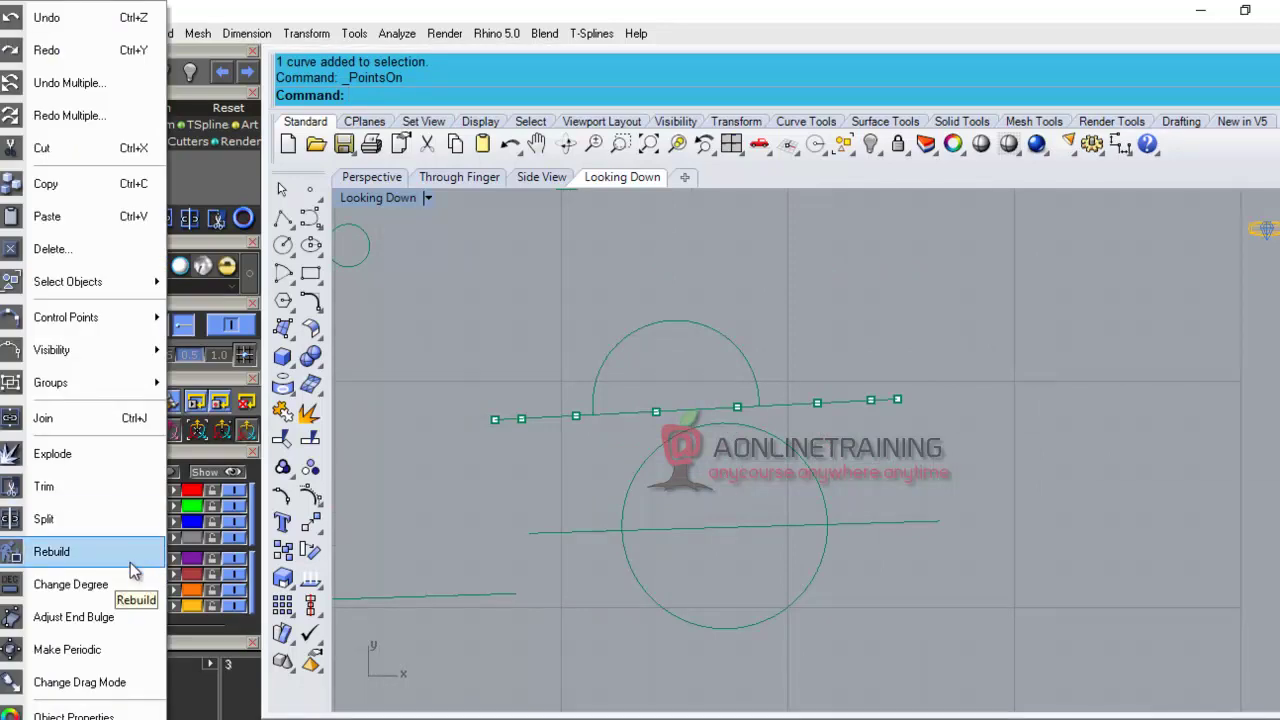
left_click(537, 474)
scroll(560, 460, "down", 4)
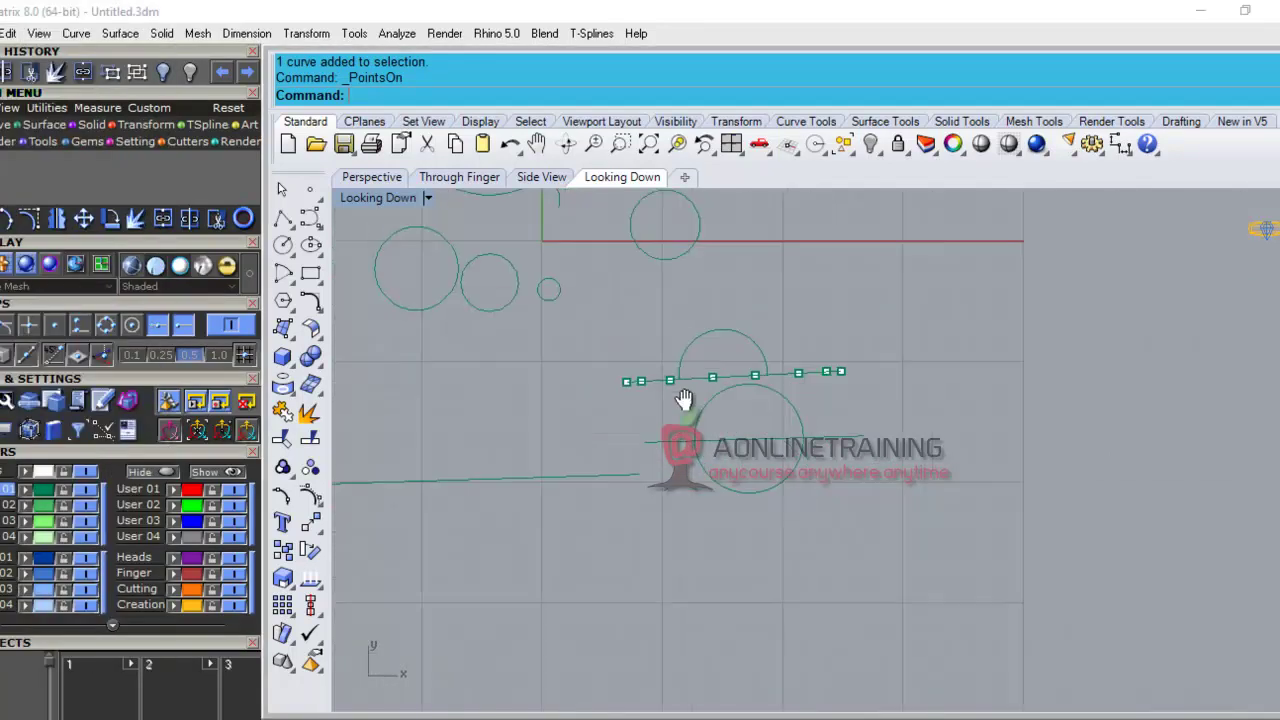
left_click(282, 190)
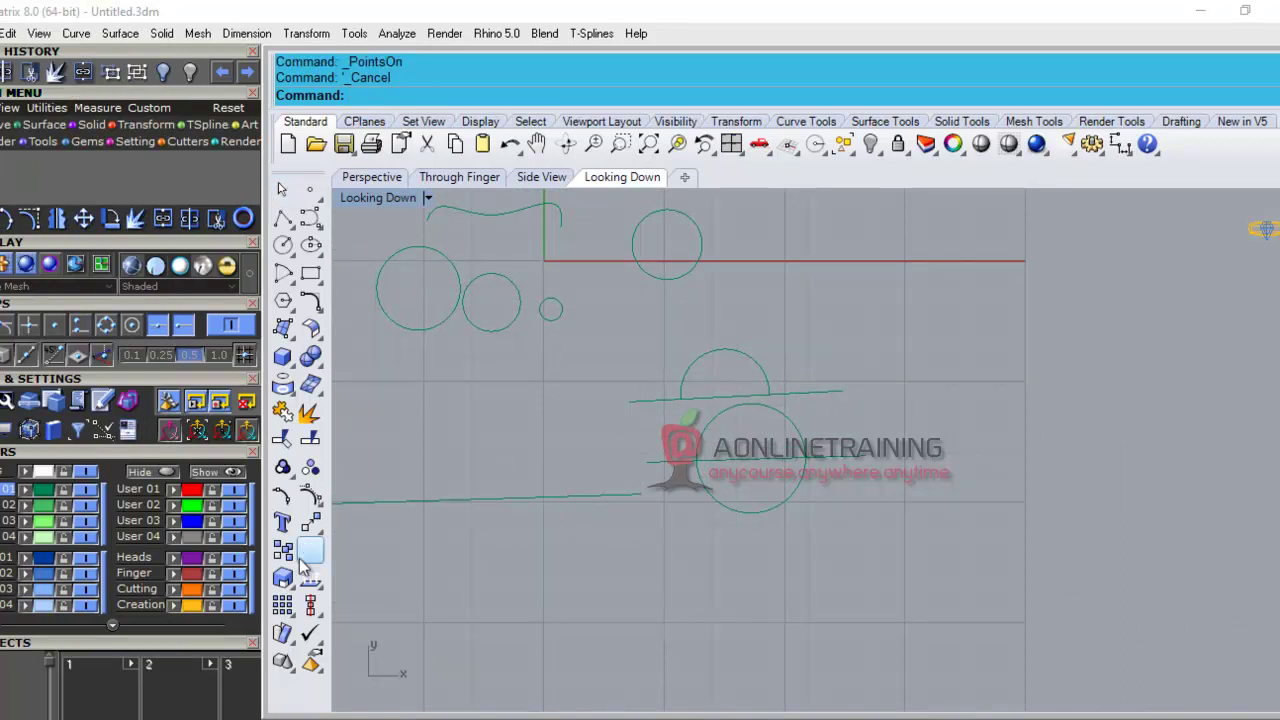
scroll(705, 500, "down", 2)
right_click_drag(698, 520, 811, 535)
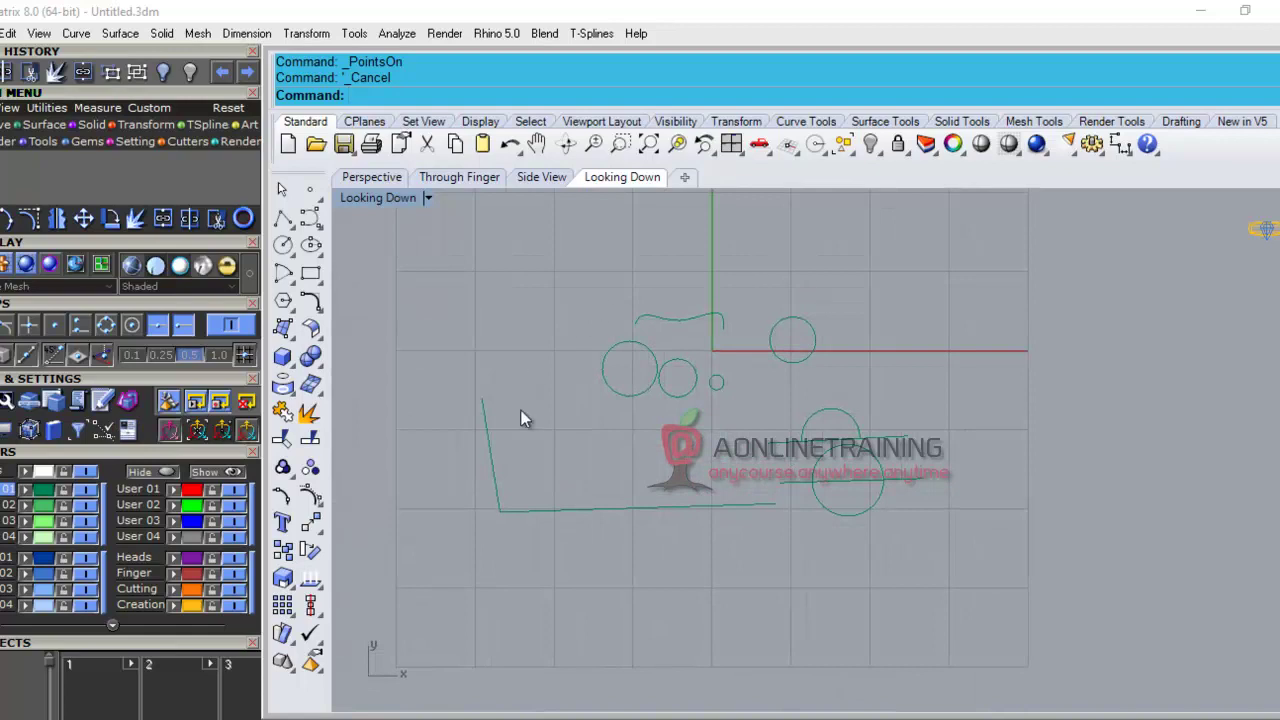